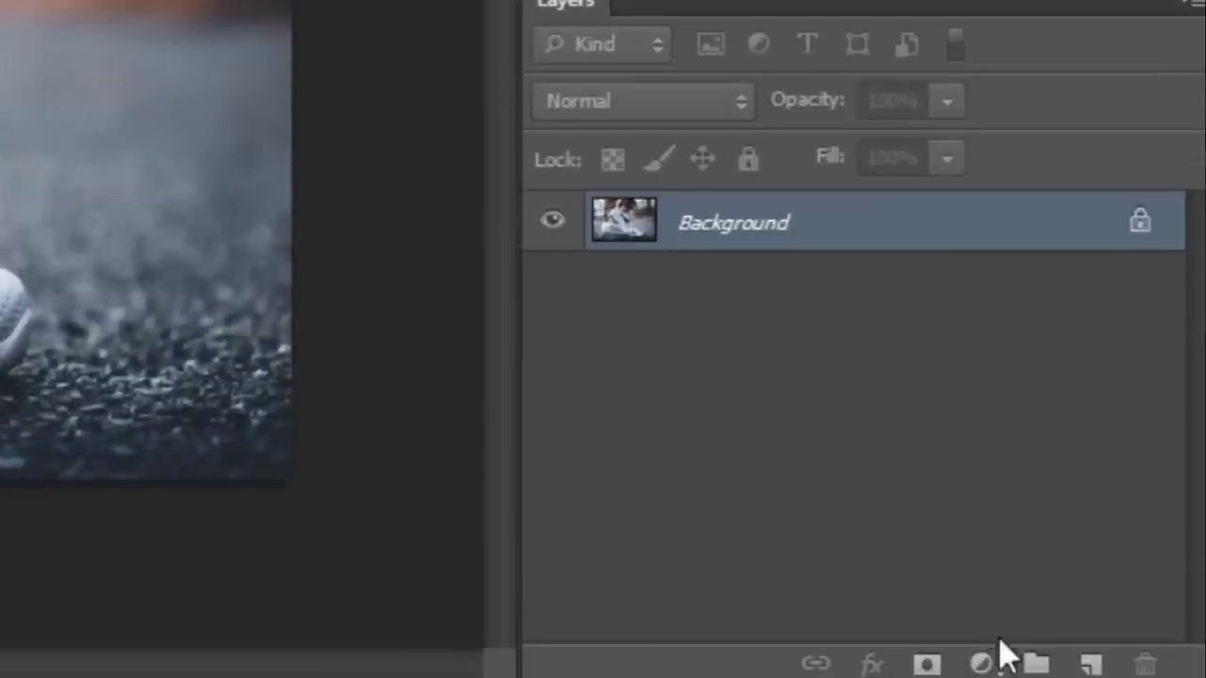
Step: Add a Brightness/Contrast adjustment layer with Brightness -77 and Contrast 61 to darken the sneaker
click(1108, 670)
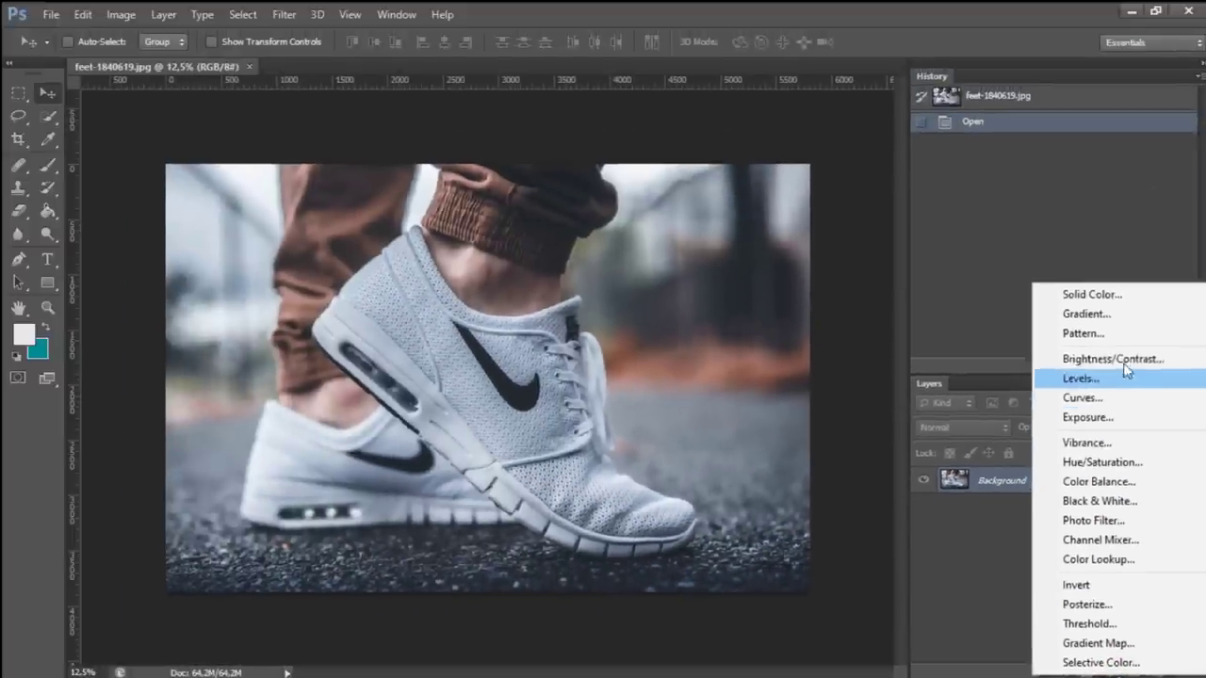
click(1084, 354)
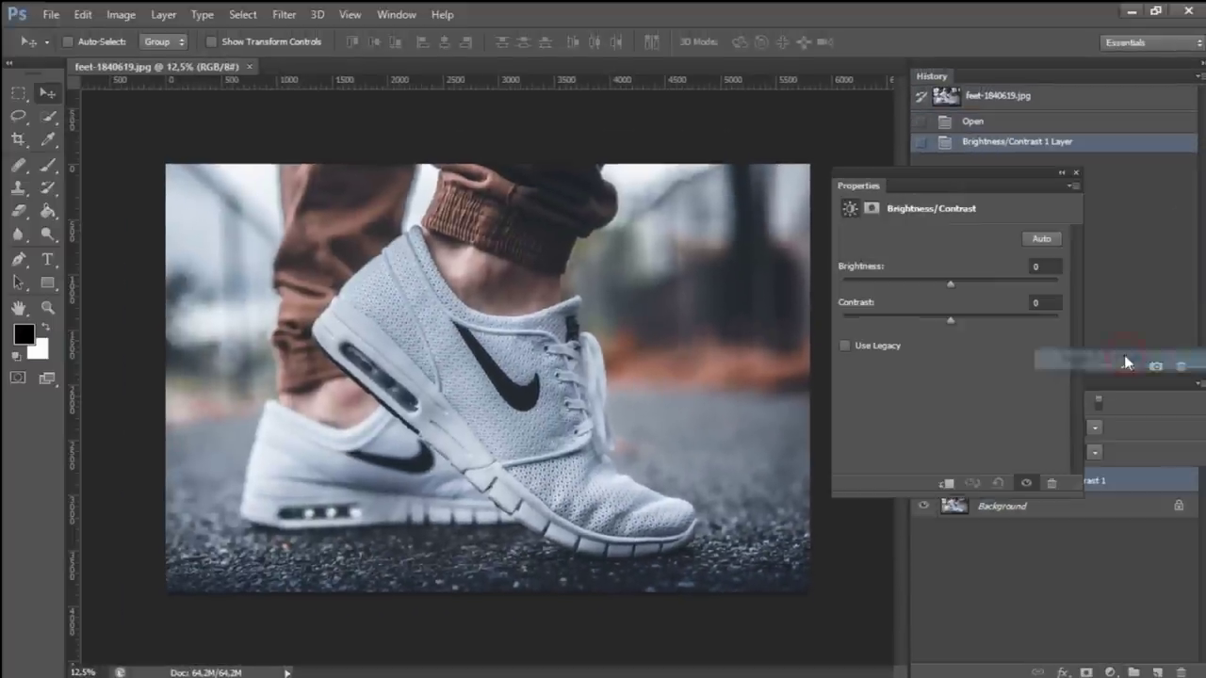
mouse_move(947, 285)
mouse_down()
mouse_move(887, 287)
mouse_move(895, 281)
mouse_up()
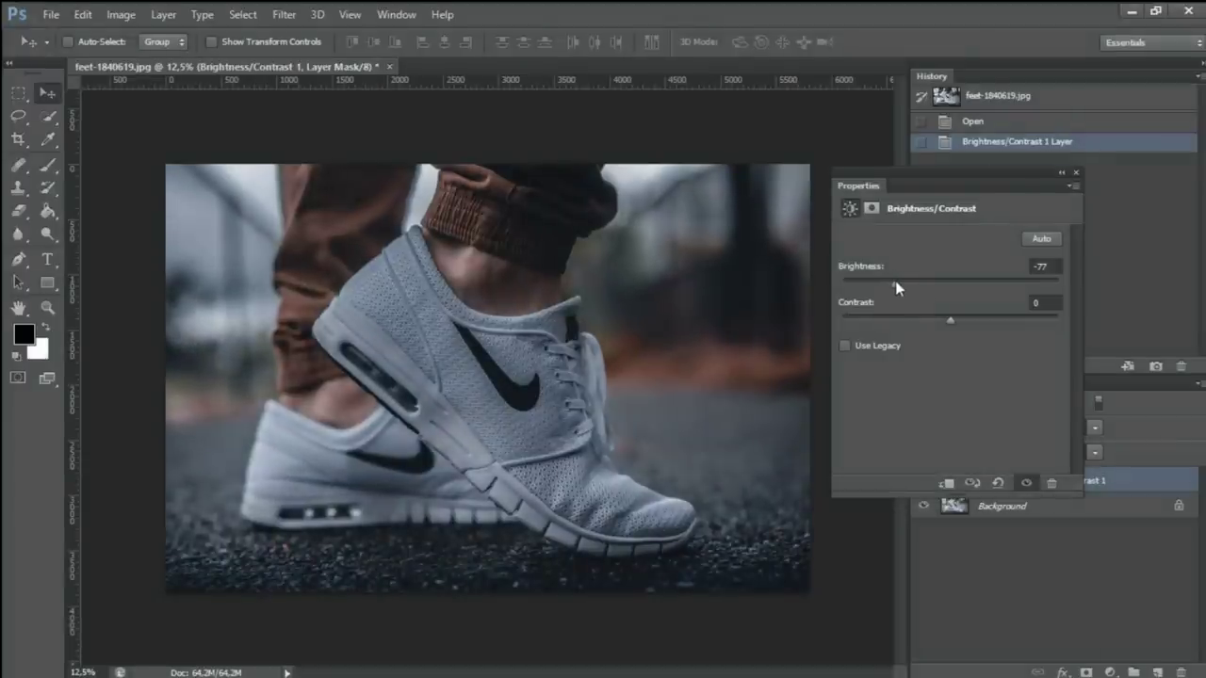
drag(974, 321, 1054, 321)
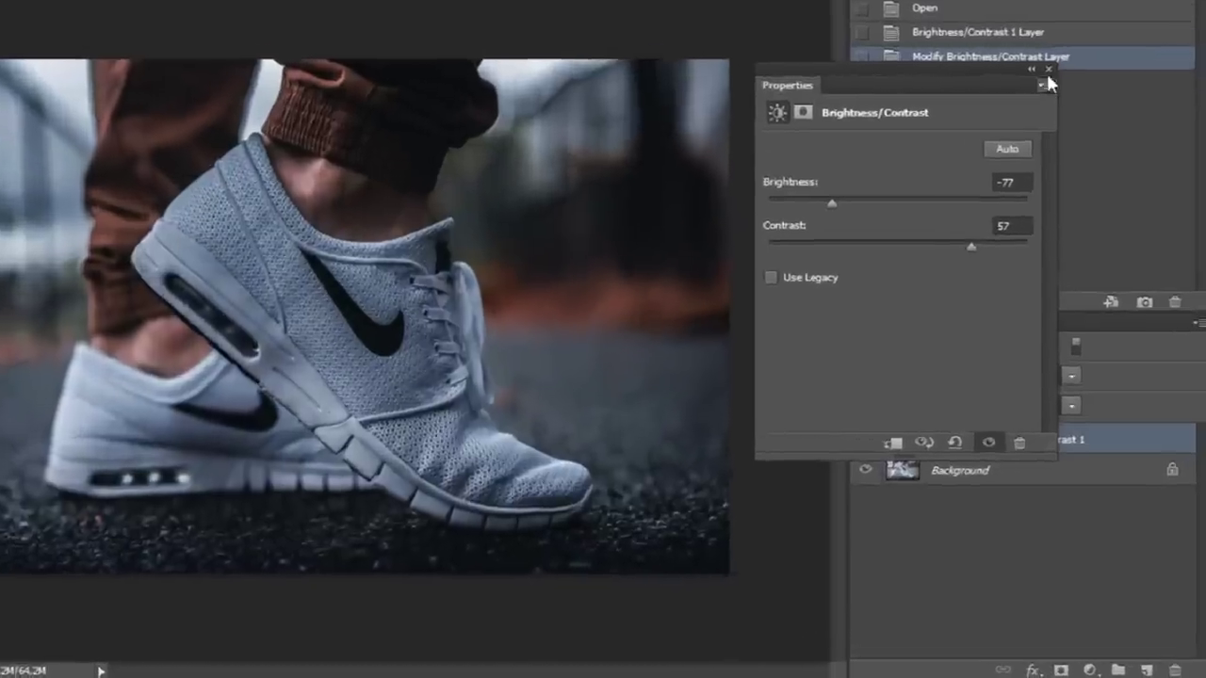
click(1075, 174)
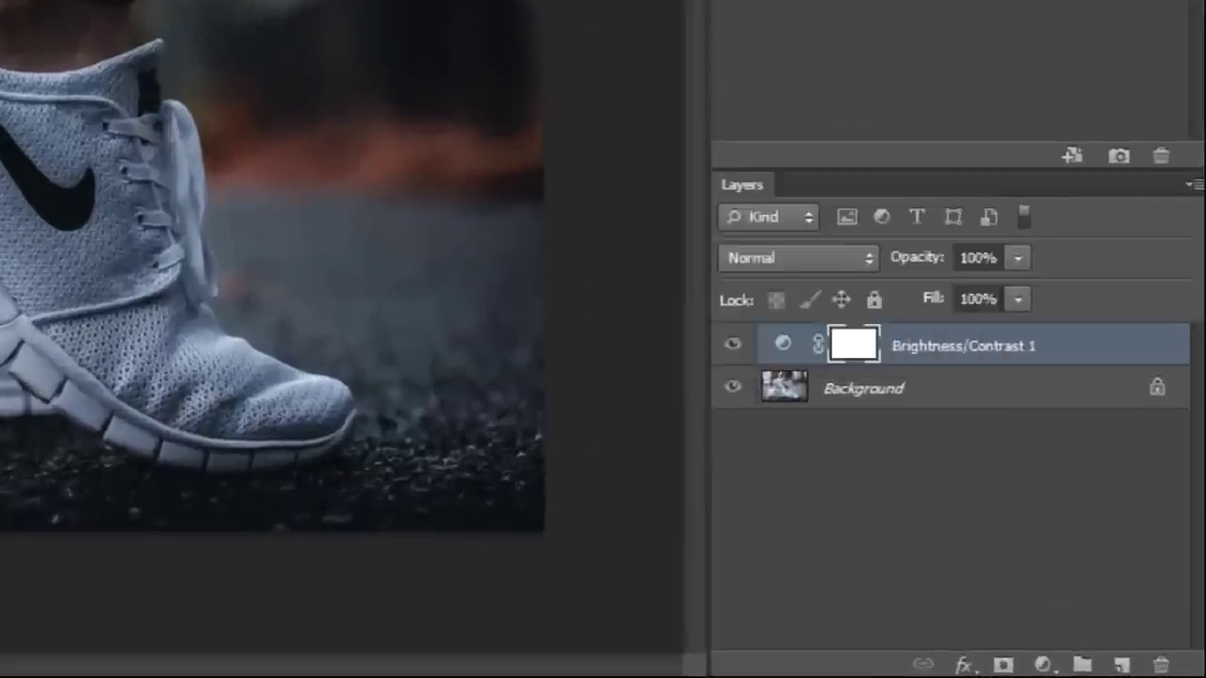
Step: Add a Curves adjustment layer, lowering the highlights and bending the RGB curve into an S-shape
click(1029, 663)
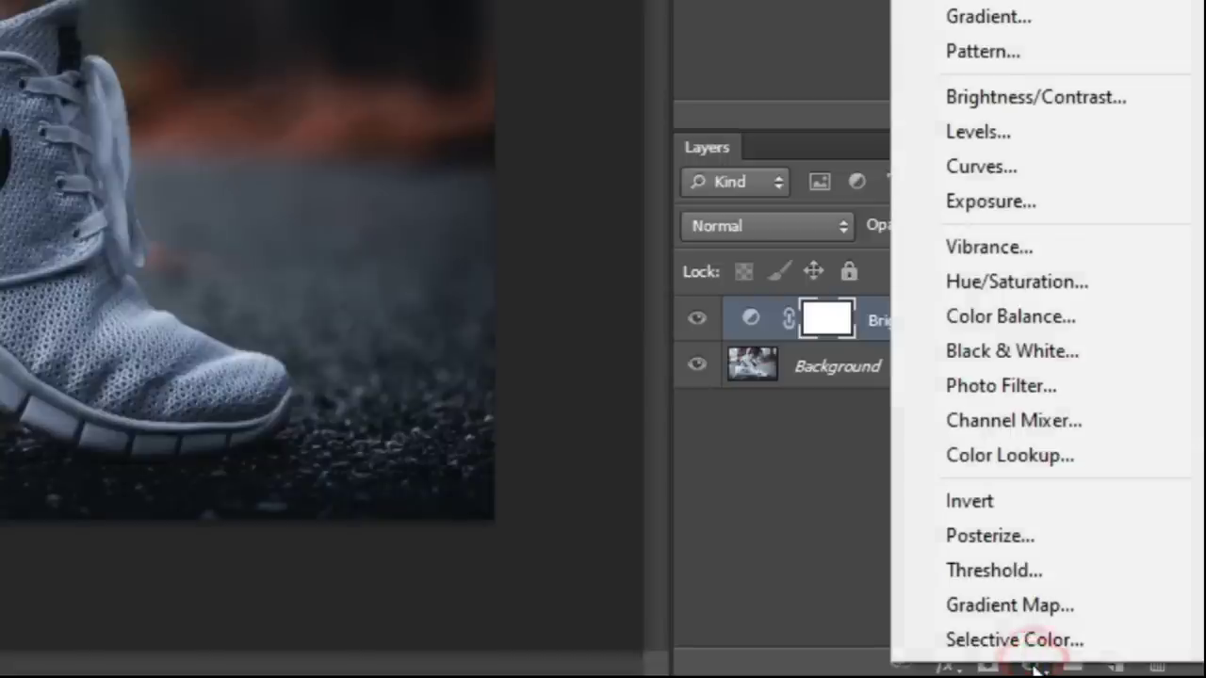
click(999, 168)
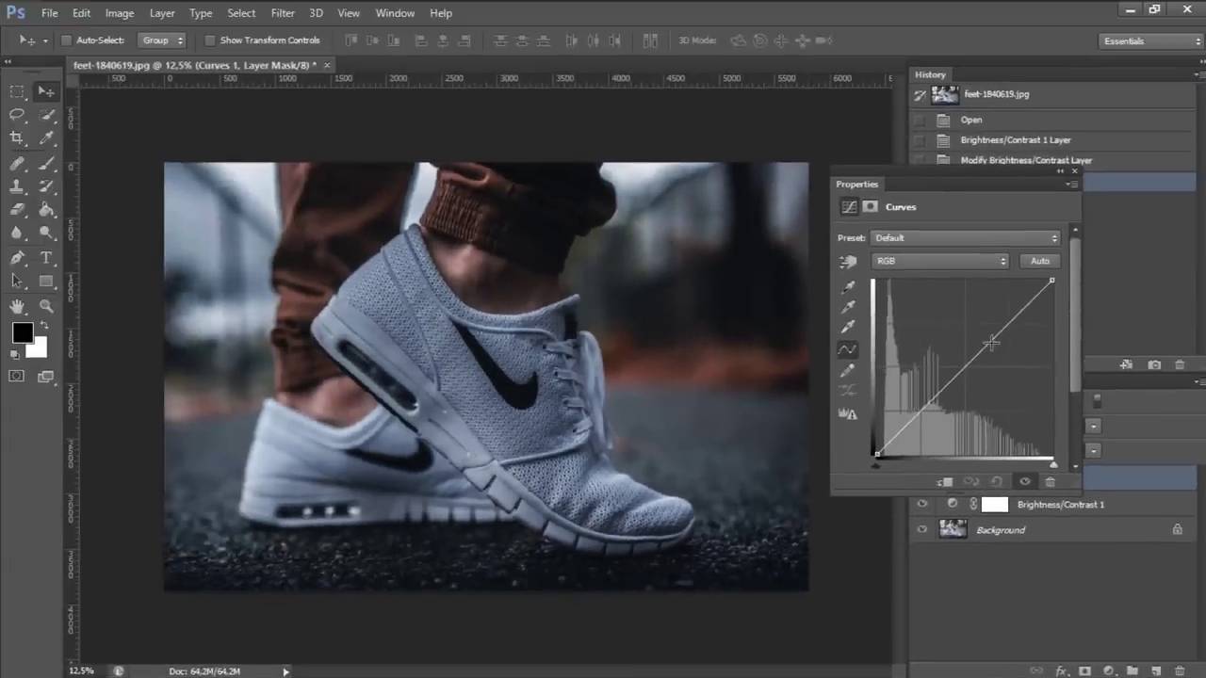
click(991, 343)
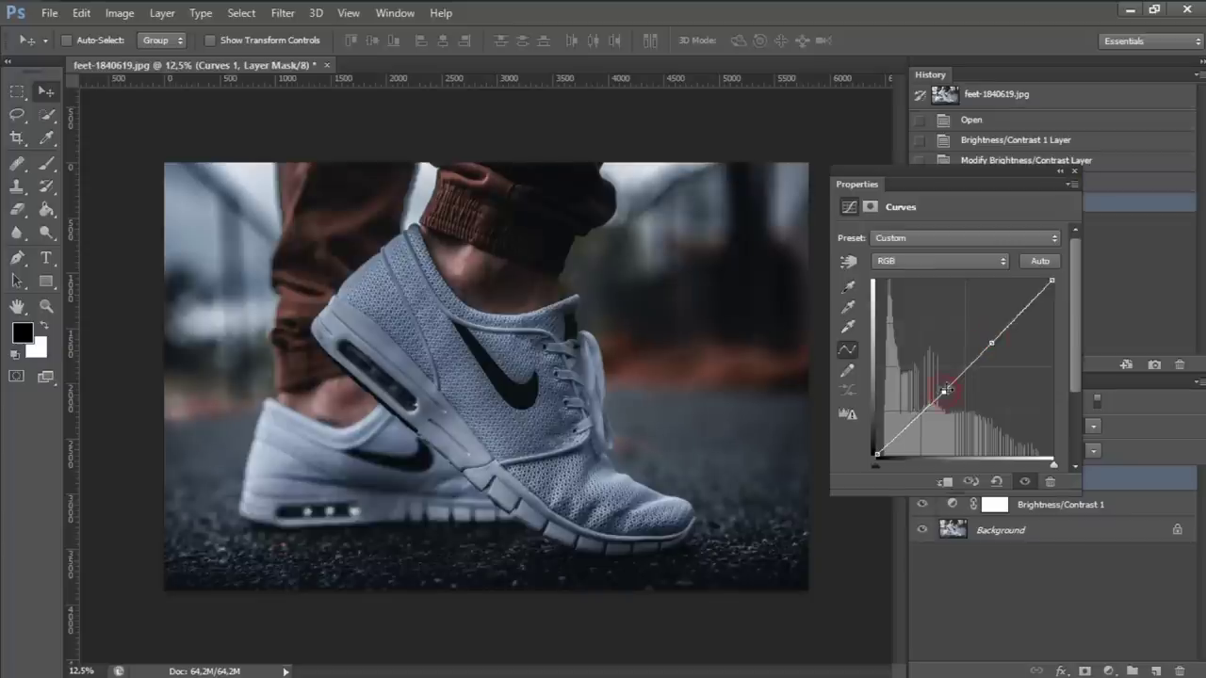
drag(1051, 283, 1053, 343)
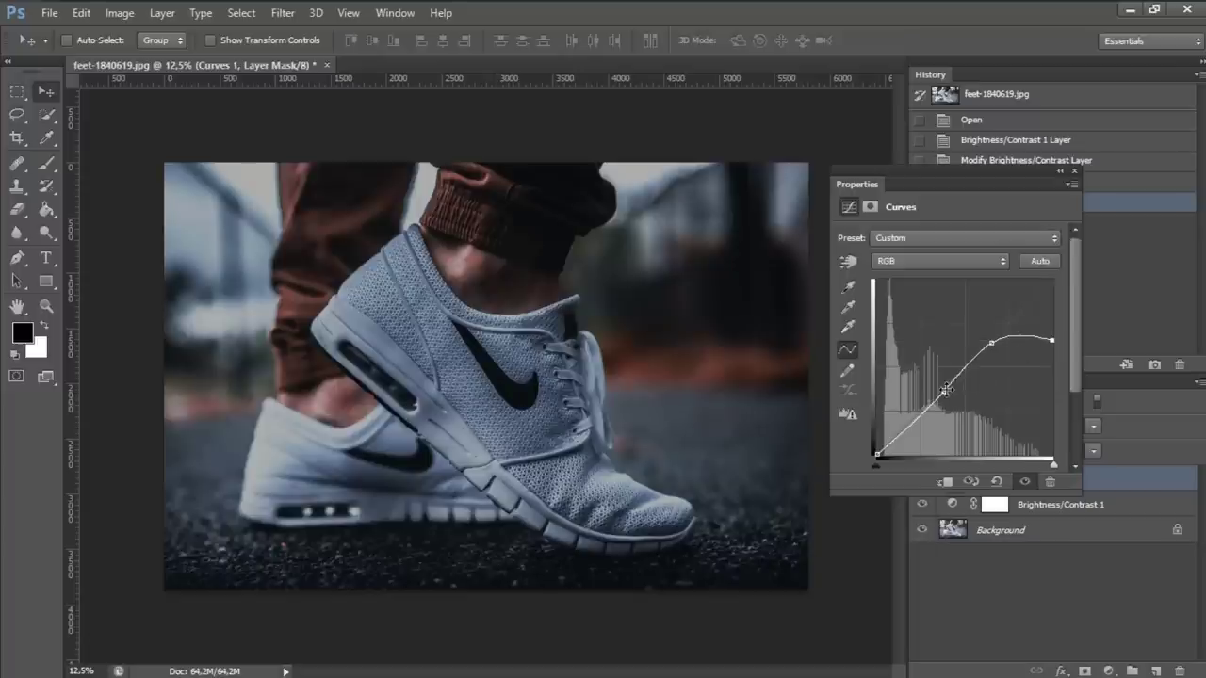
drag(945, 389, 951, 403)
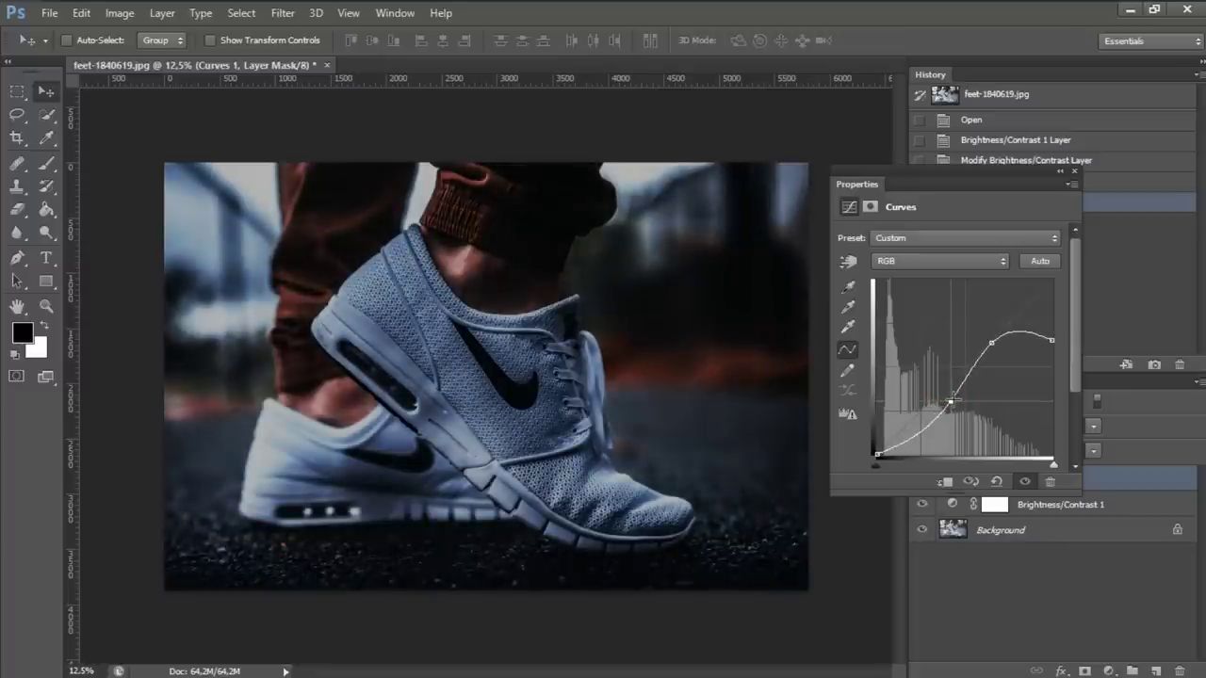
drag(991, 344, 986, 363)
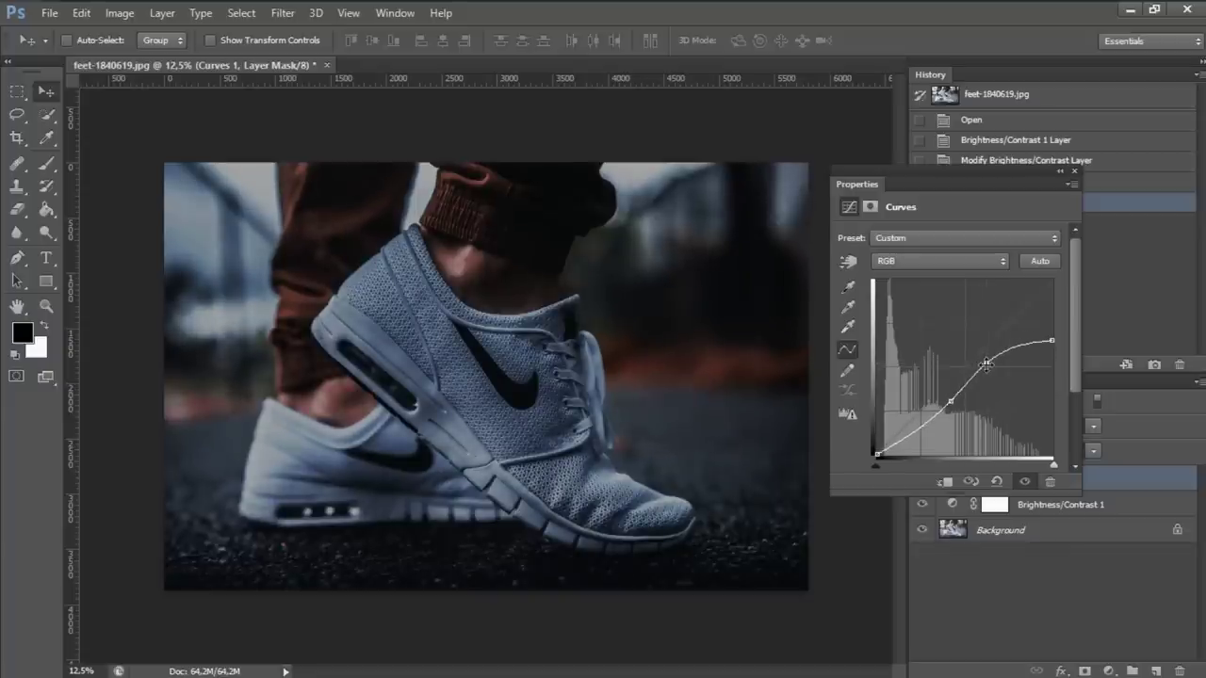
drag(950, 400, 941, 399)
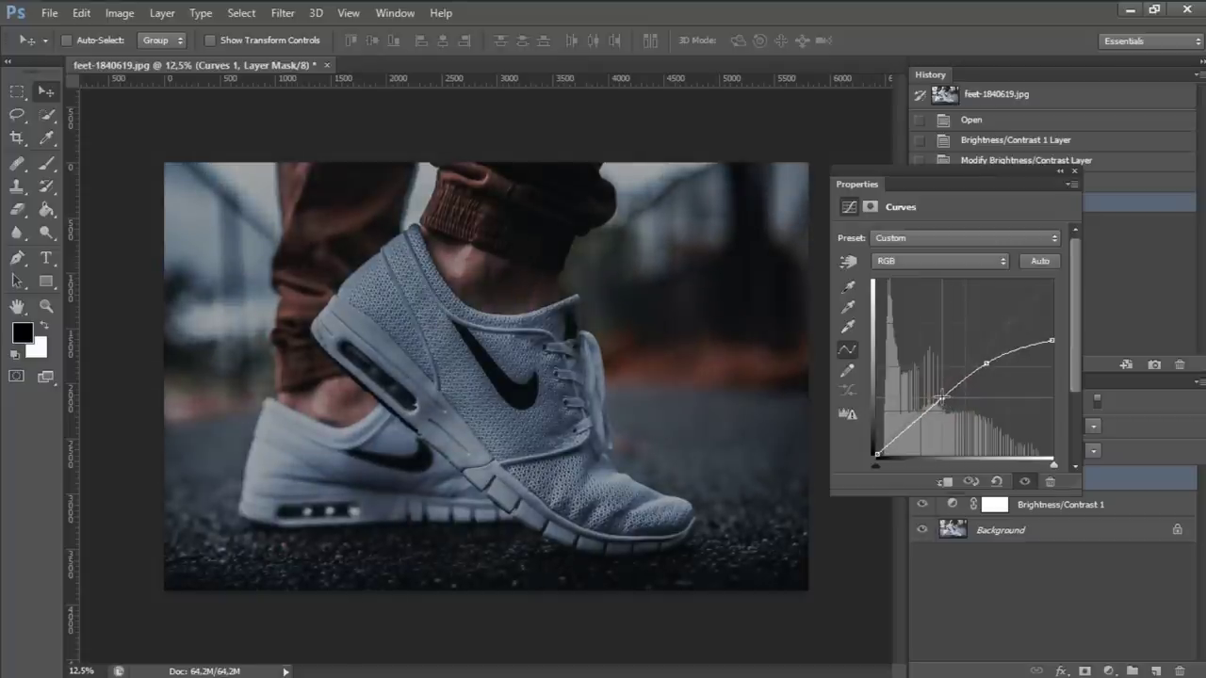
drag(941, 399, 943, 401)
drag(943, 401, 941, 398)
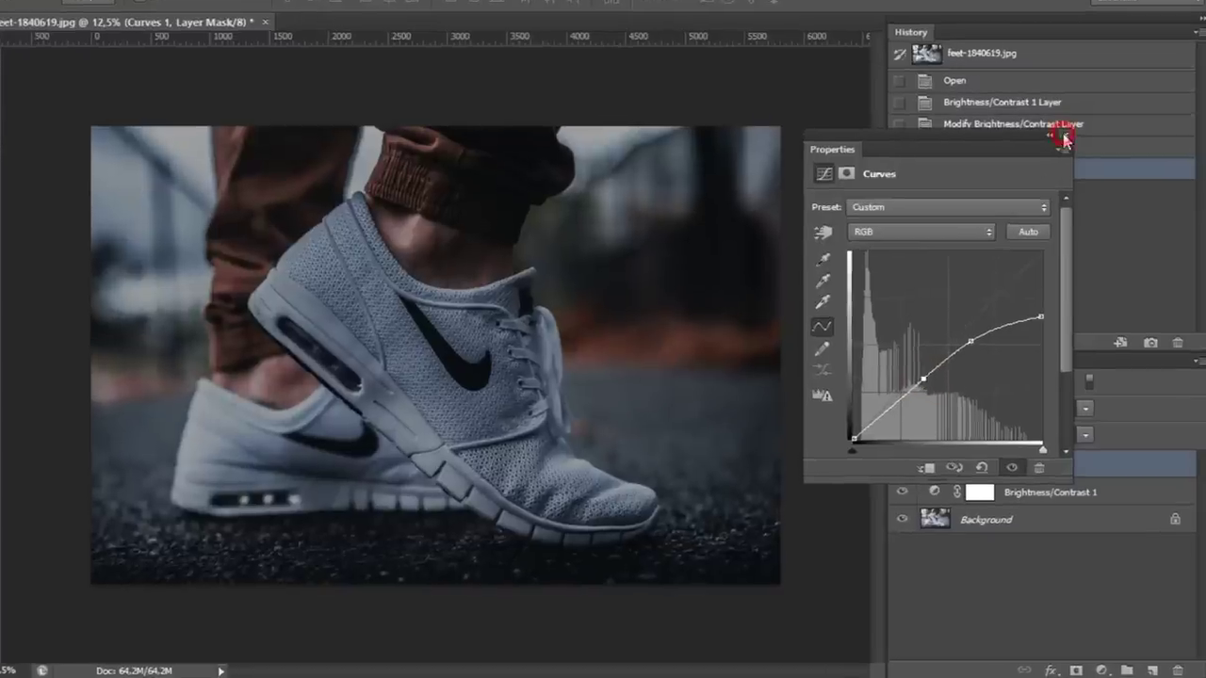
click(1074, 172)
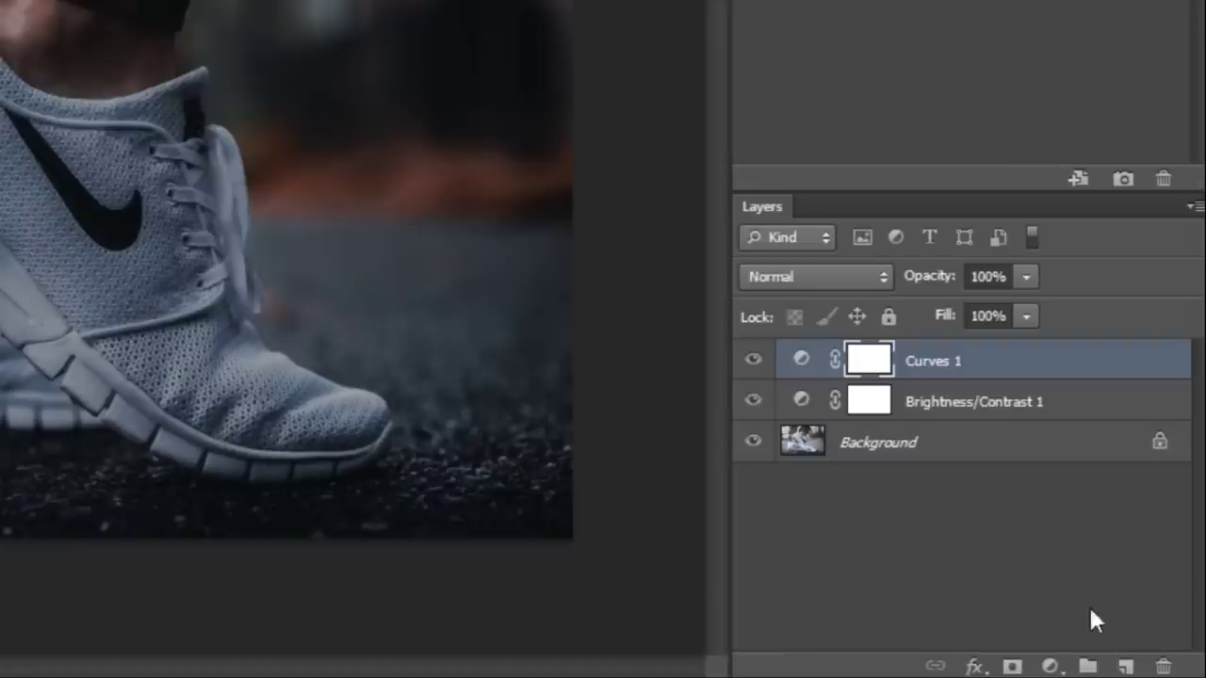
Step: Add a new layer and a white (ffffff) Solid Color fill layer with its mask inverted
click(1126, 667)
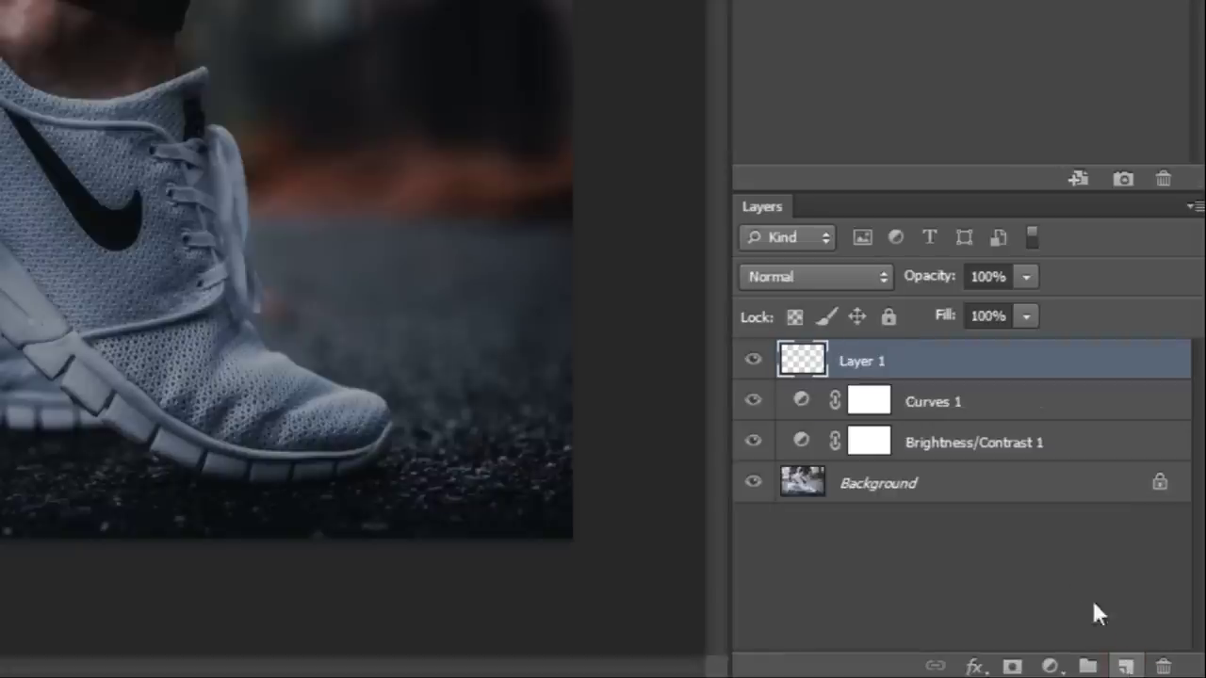
click(1052, 667)
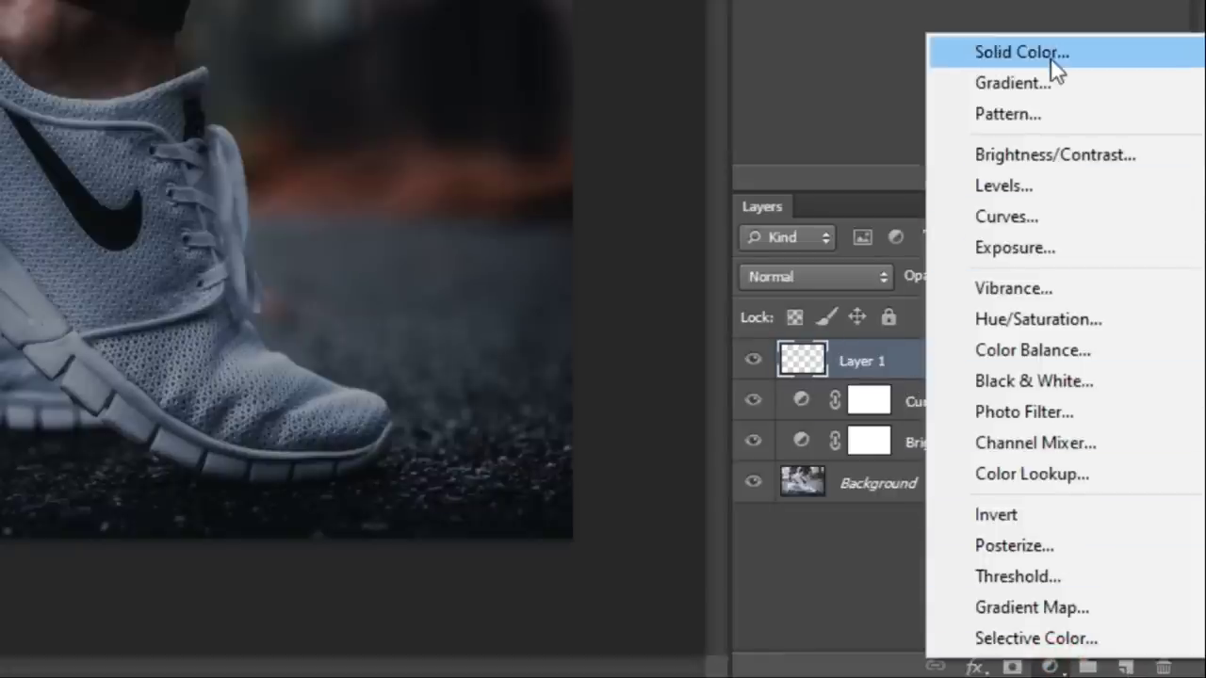
click(1051, 53)
drag(680, 342, 649, 259)
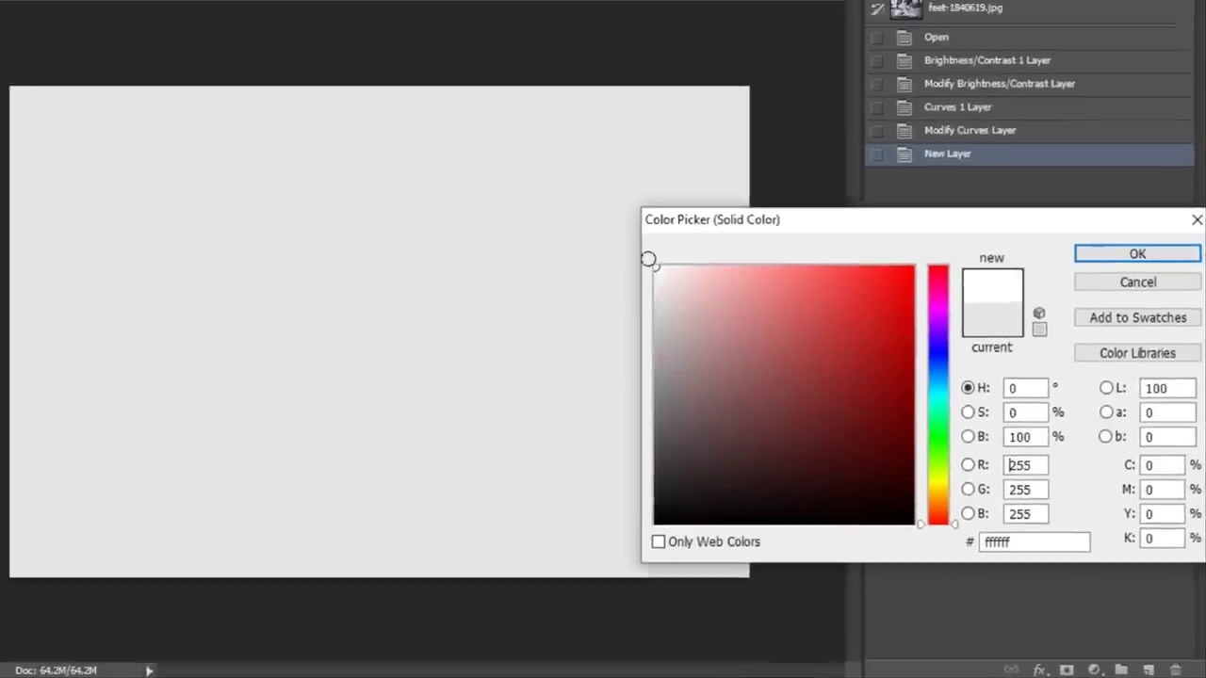
click(1151, 306)
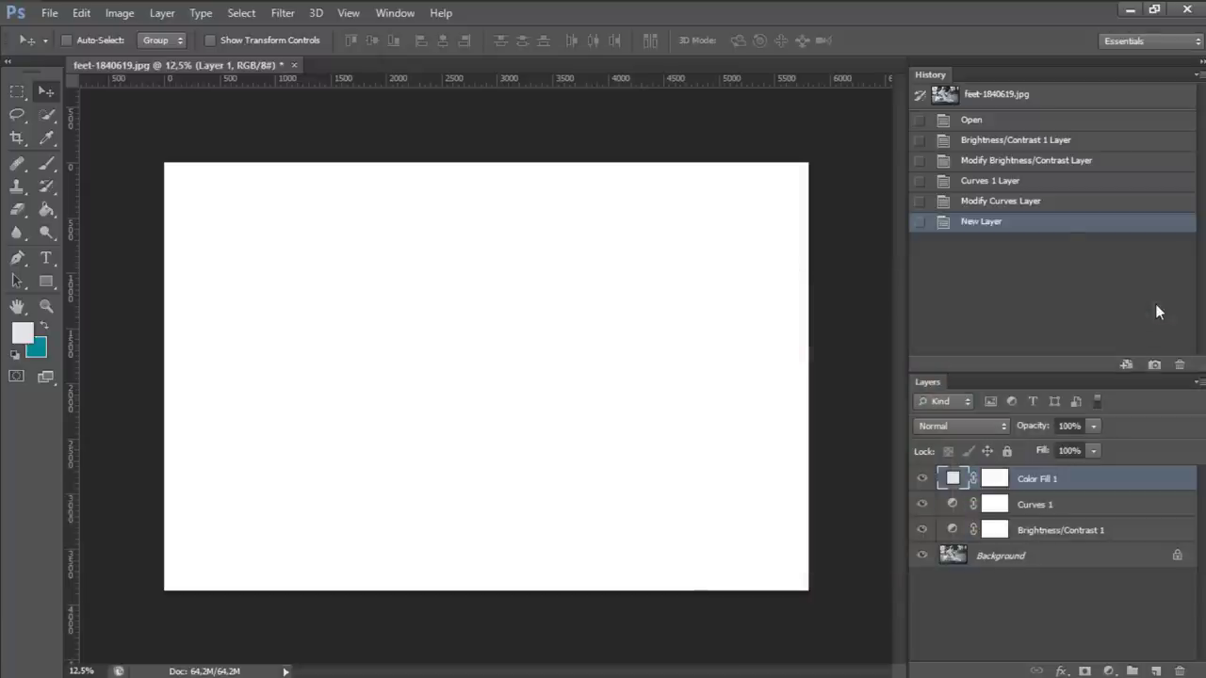
click(993, 479)
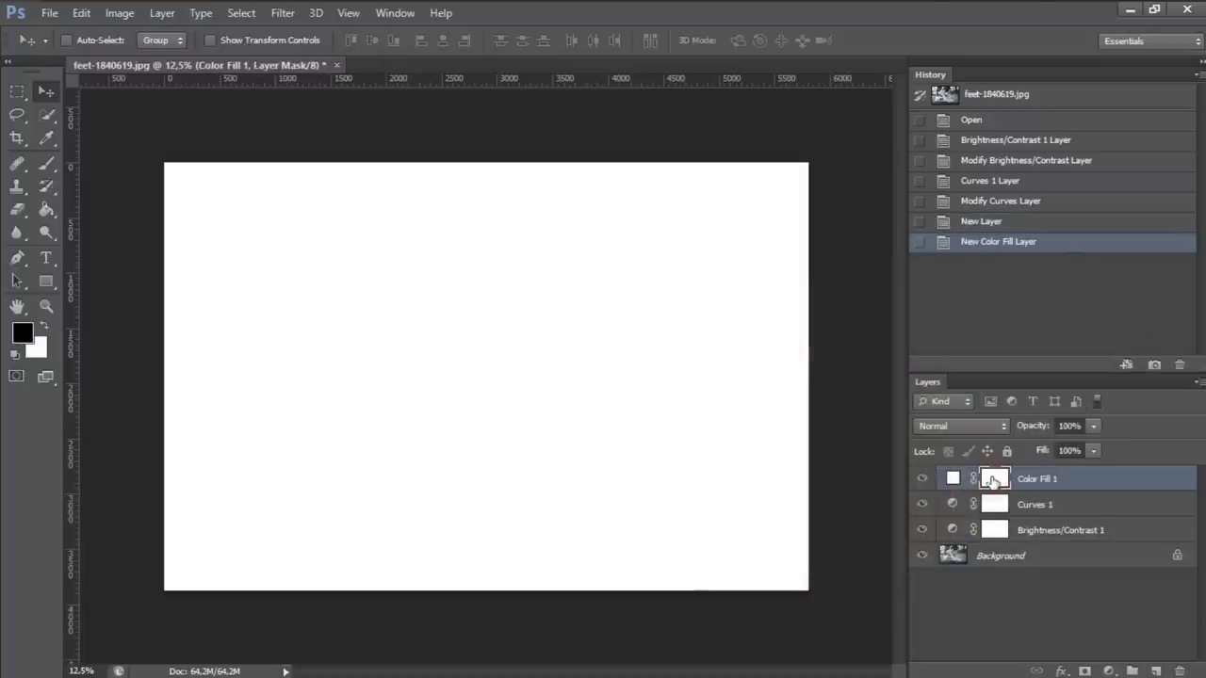
key(ctrl+i)
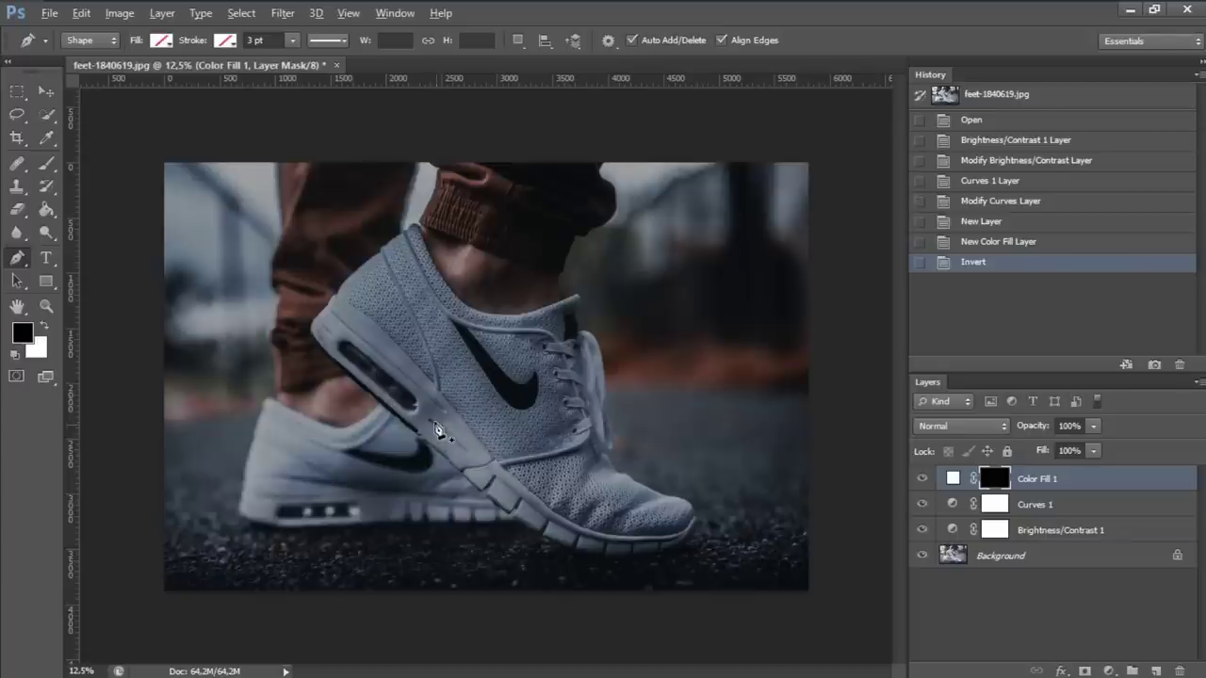
Step: Zoom in and start a Pen outline down the midsole groove, curving around its lower end
scroll(438, 431, up, 1)
scroll(435, 434, up, 1)
scroll(432, 437, up, 1)
scroll(426, 439, up, 1)
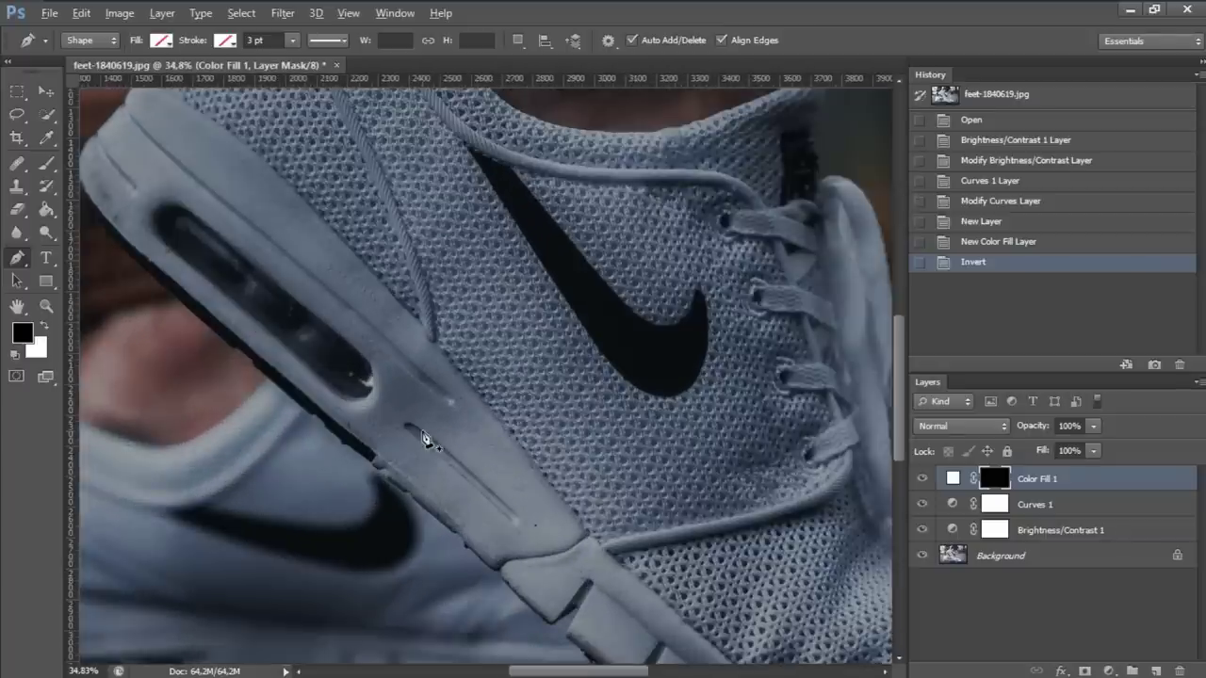
scroll(424, 440, up, 1)
scroll(423, 437, up, 1)
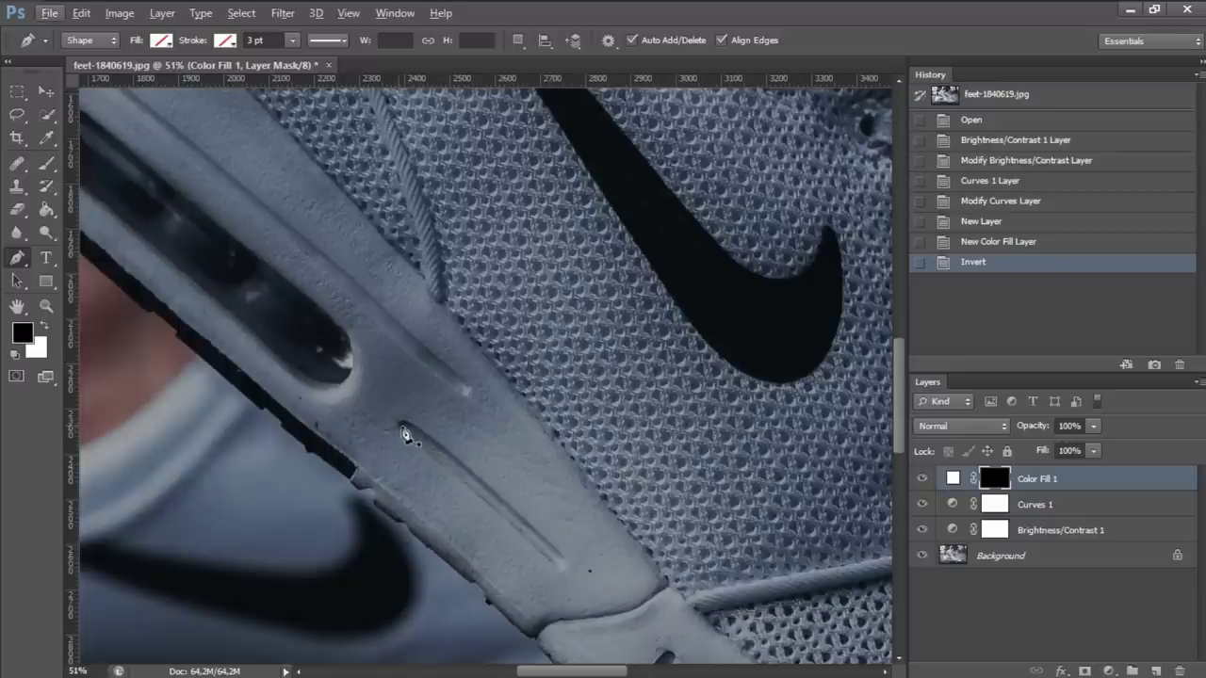
click(402, 430)
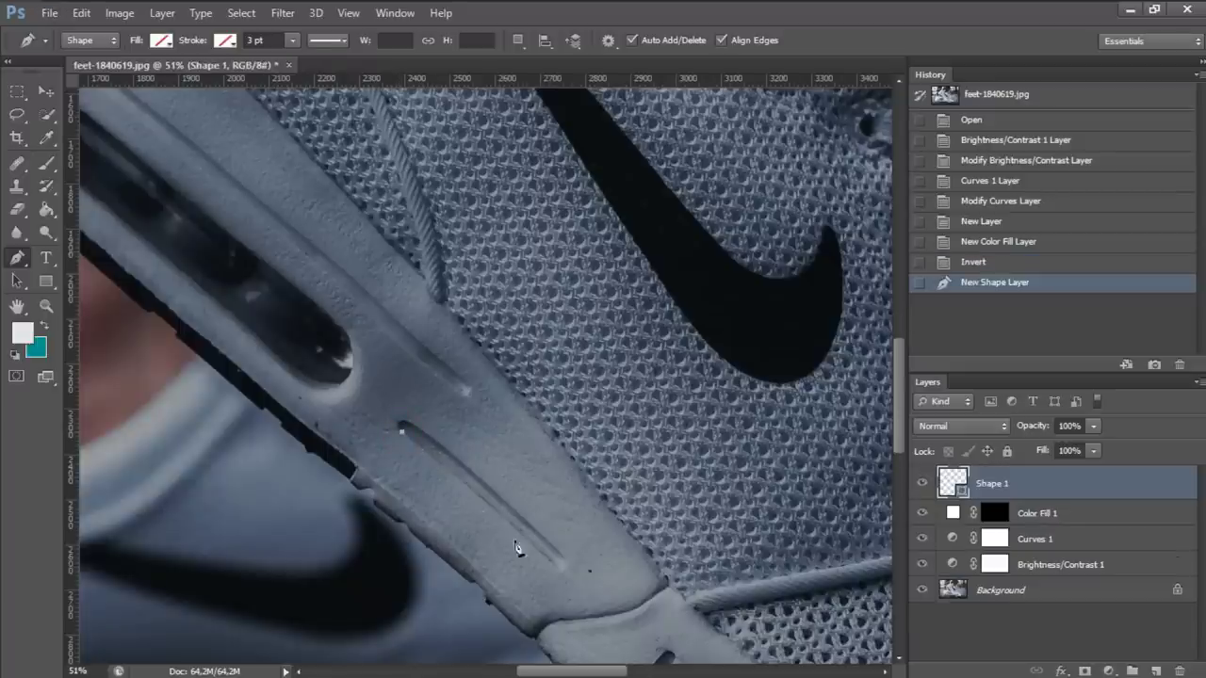
click(558, 569)
drag(606, 619, 596, 605)
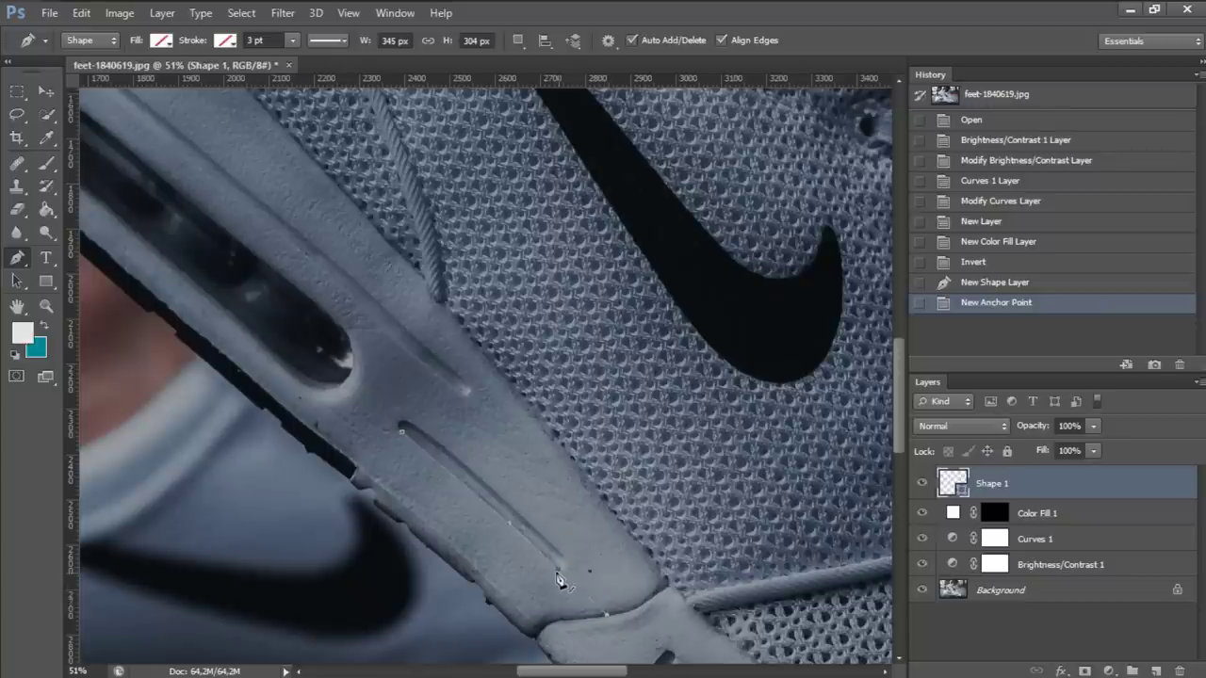
Step: Trace back along the groove's other side and close the outline
click(558, 571)
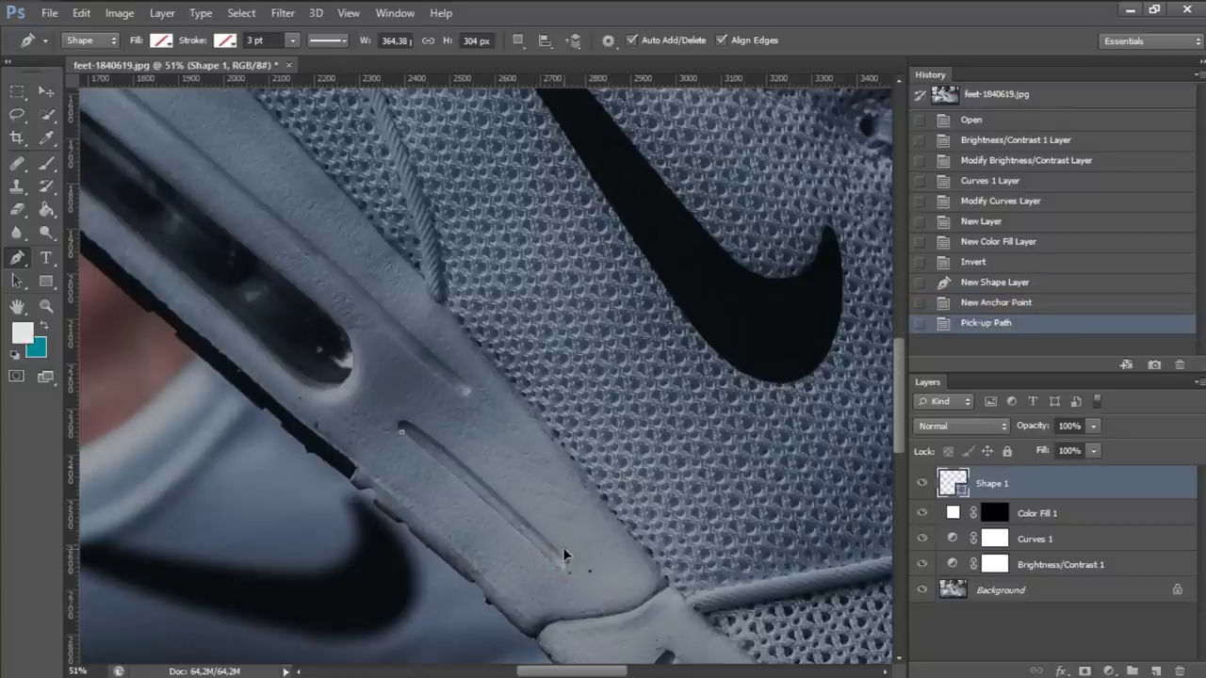
click(570, 566)
click(569, 565)
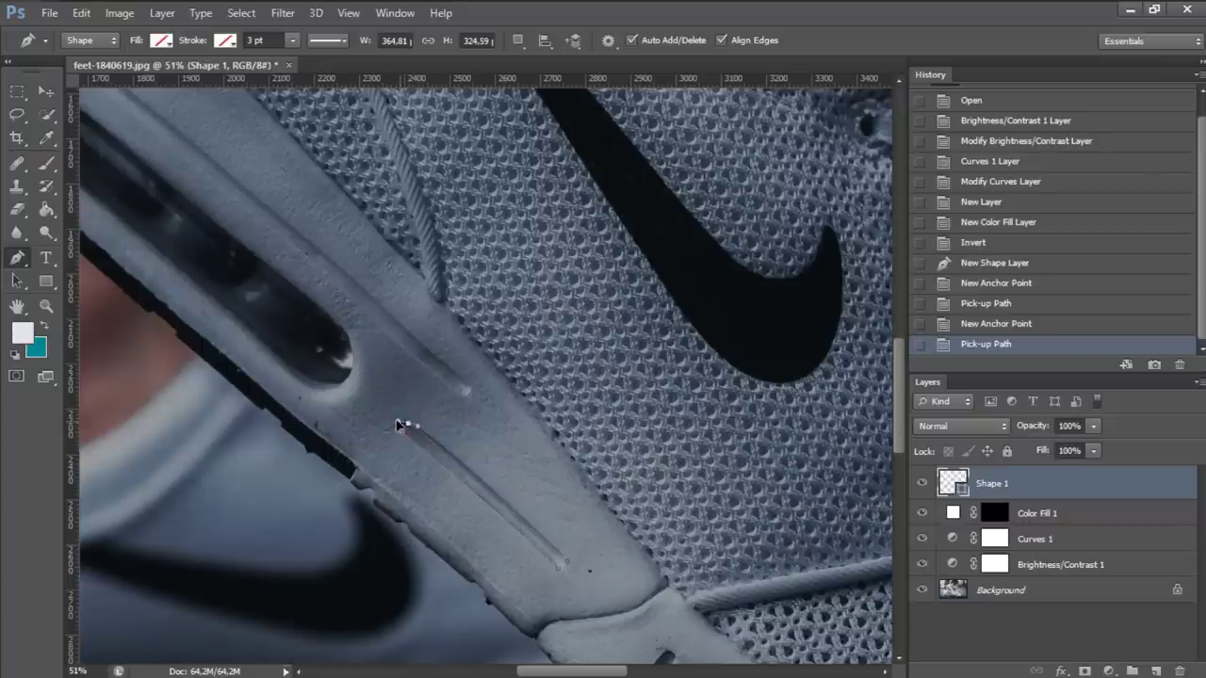
click(403, 425)
click(403, 425)
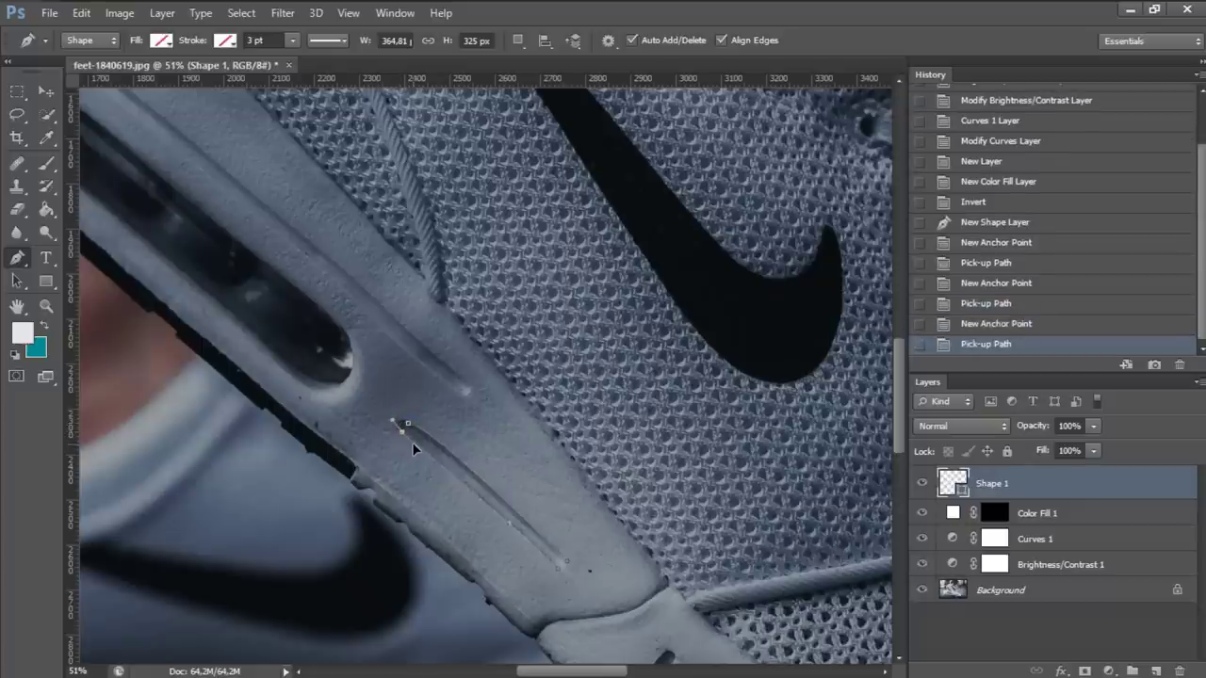
click(415, 452)
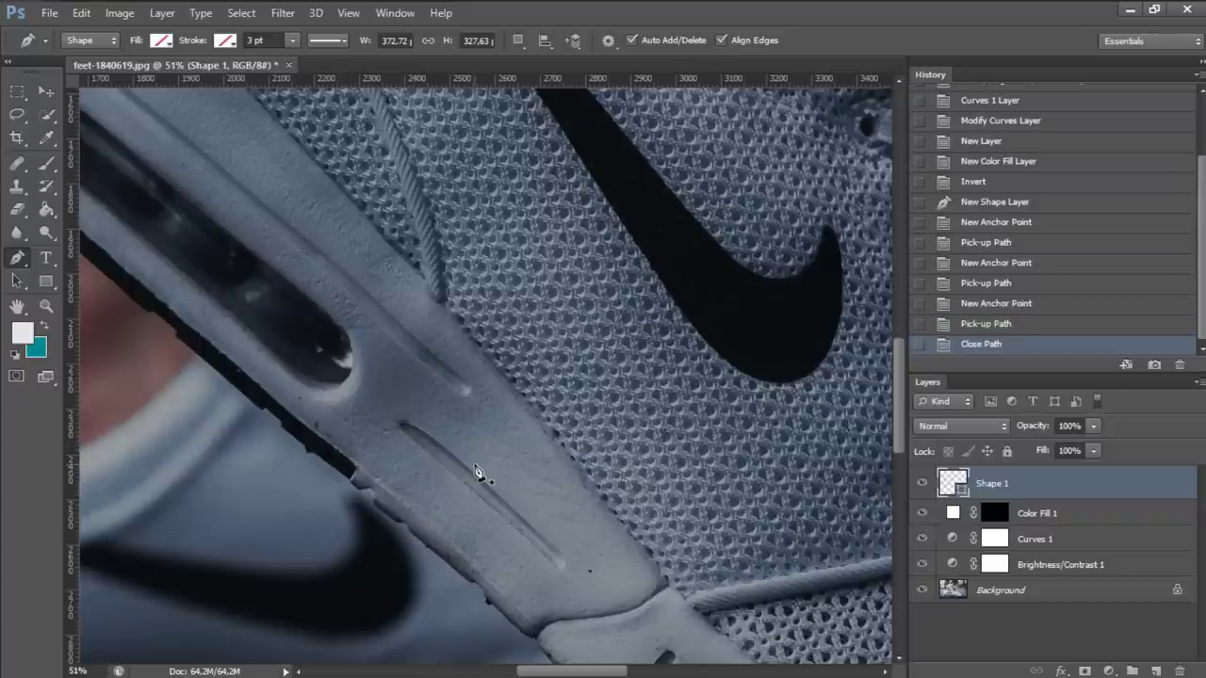
Step: Convert the groove outline to a selection and clear it on the Color Fill 1 mask to reveal white
key(ctrl+Return)
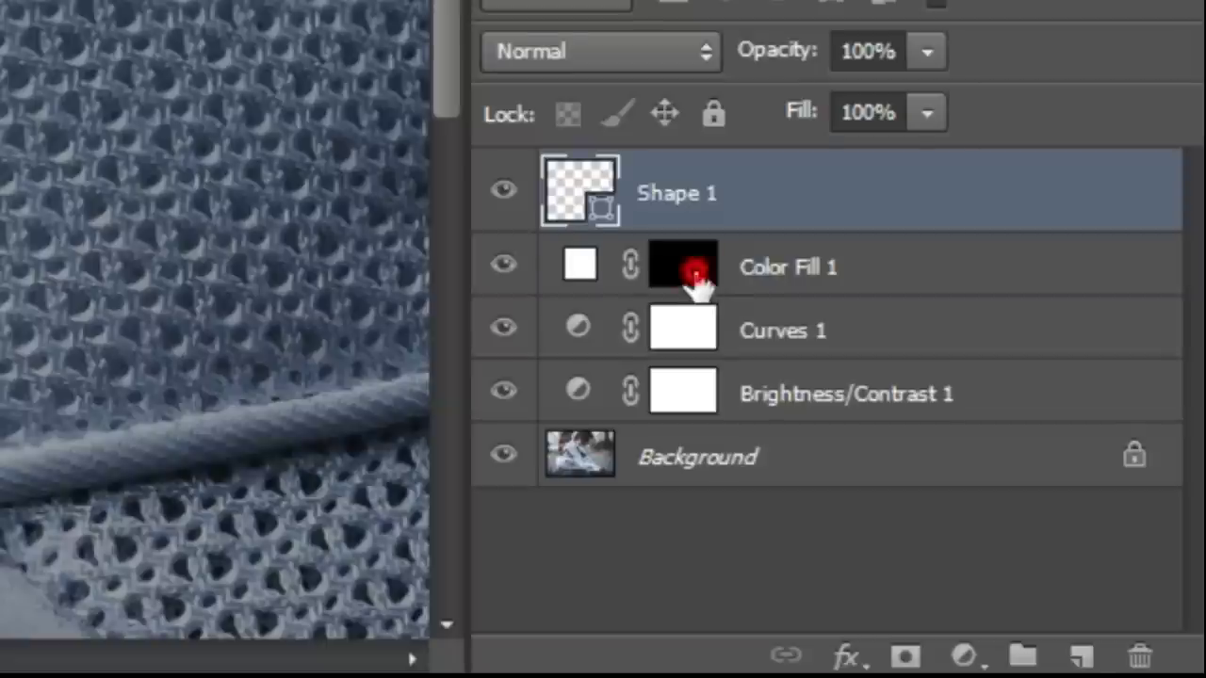
click(996, 517)
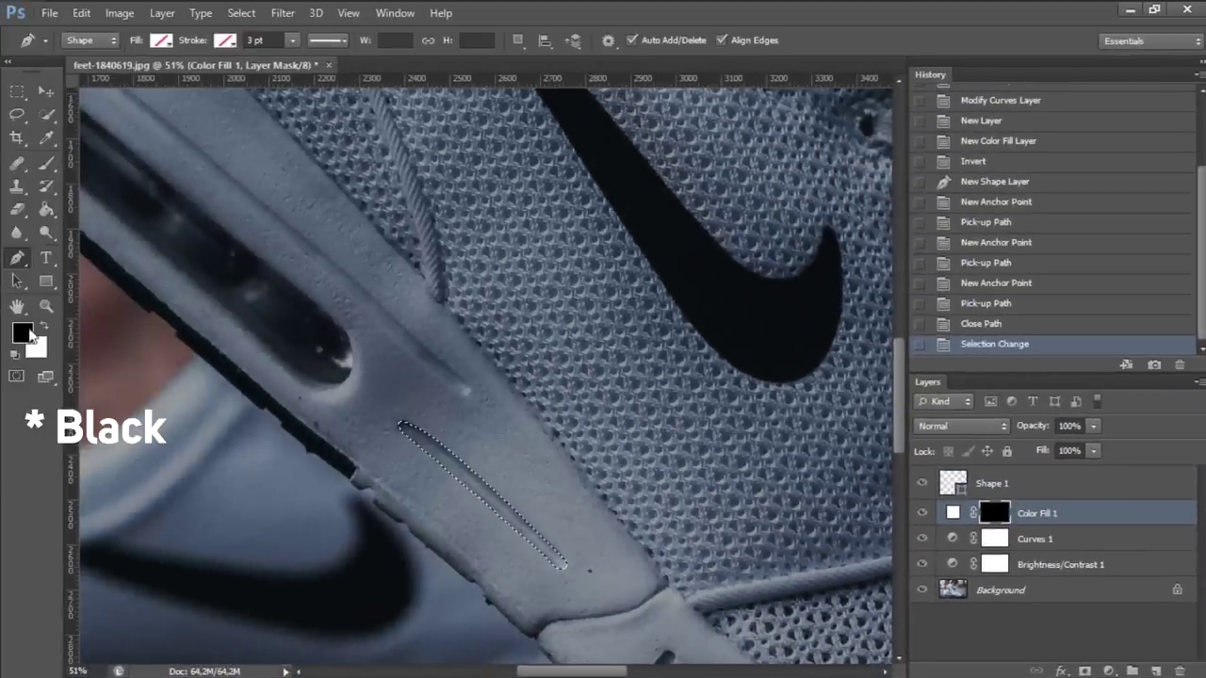
key(Delete)
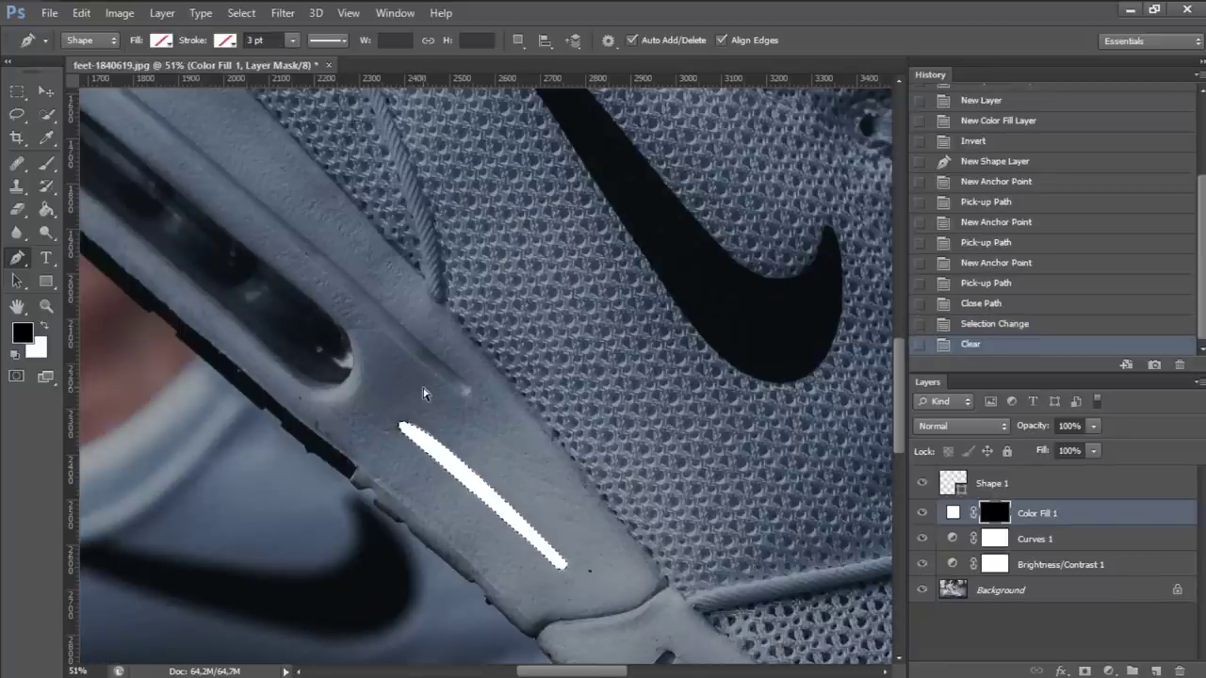
key(ctrl+d)
scroll(424, 394, down, 2)
scroll(424, 394, down, 2)
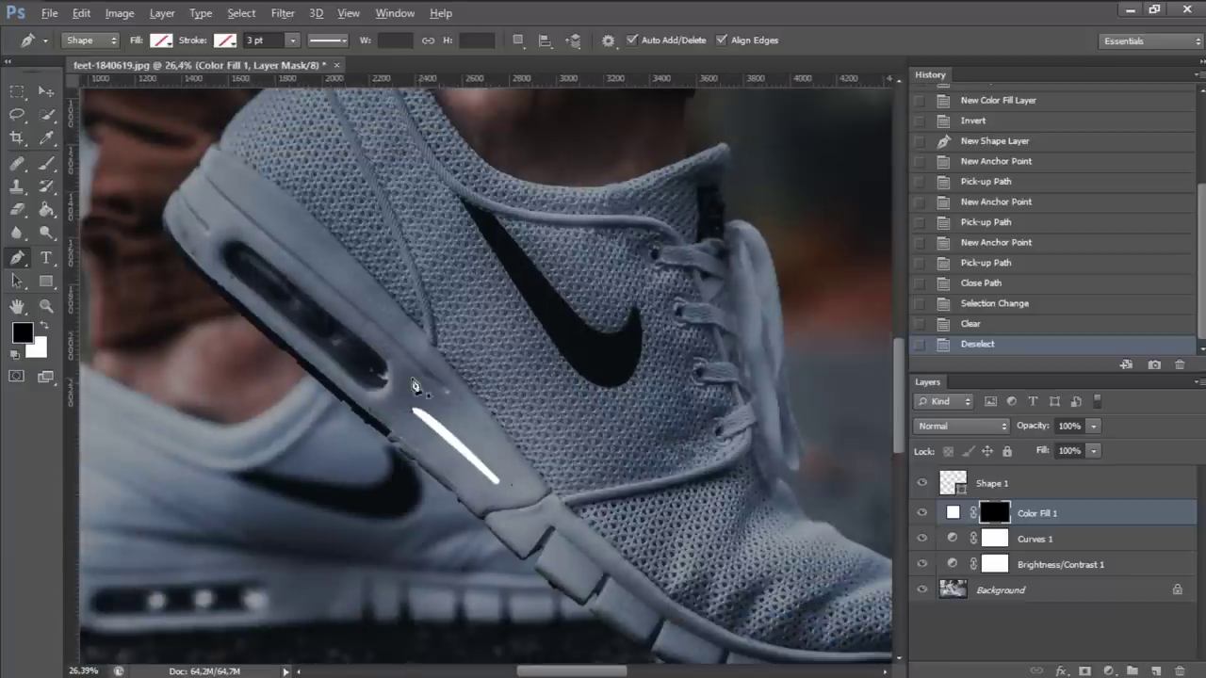
scroll(240, 278, up, 3)
click(331, 306)
Step: Close the heel-edge outline and clear it on the Color Fill 1 mask for a white streak
drag(393, 412, 302, 332)
click(338, 316)
click(391, 408)
ctrl+click(952, 517)
click(1036, 547)
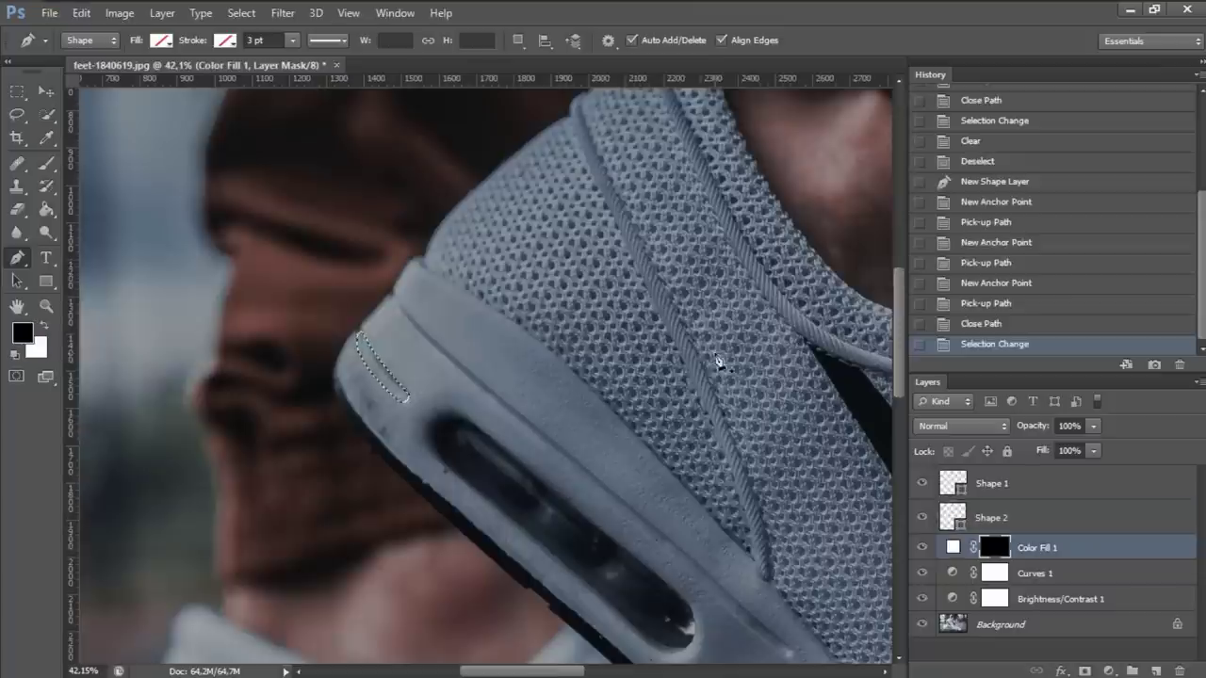
key(Delete)
key(ctrl+d)
Step: Trace a closed Pen outline along the sole's upper rim
click(459, 385)
click(509, 429)
click(400, 353)
click(626, 287)
click(370, 323)
click(377, 375)
click(511, 487)
click(463, 405)
click(403, 356)
click(554, 490)
click(461, 445)
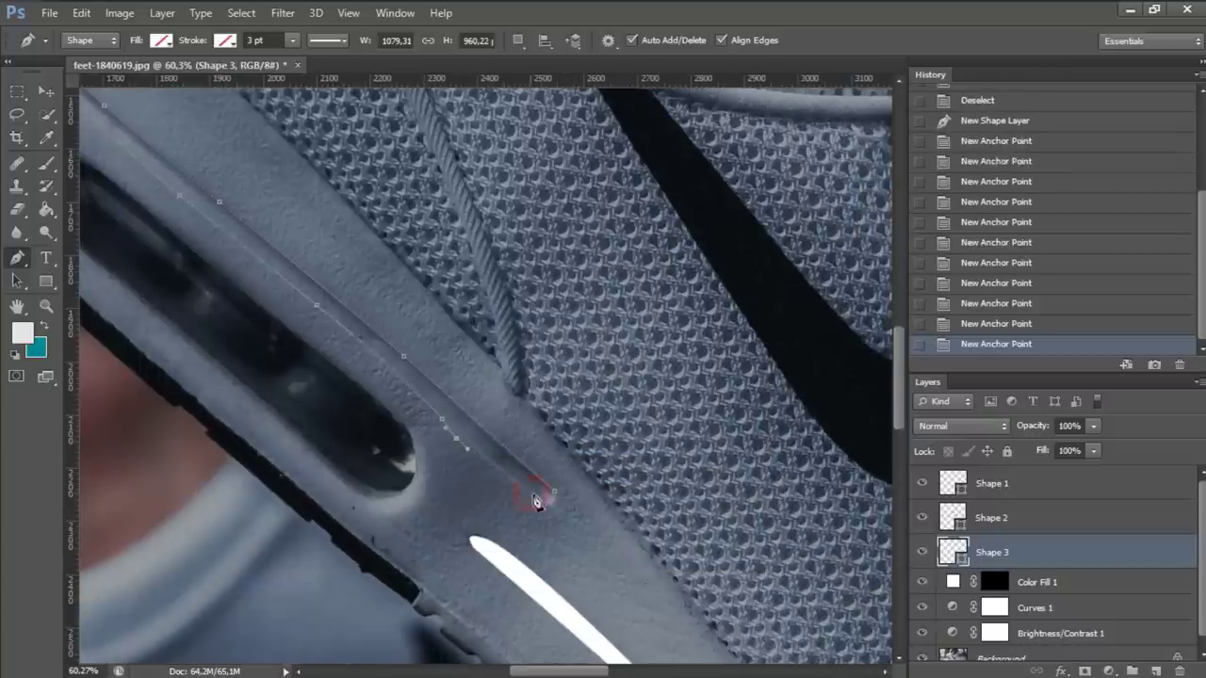
click(554, 491)
Step: Turn the rim outline into a selection and clear it on the Color Fill 1 mask
scroll(525, 492, down, 3)
key(ctrl+Return)
click(993, 581)
key(Delete)
key(ctrl+d)
Step: Trace a closed Pen outline along the raised seam near the collar
scroll(377, 304, down, 2)
scroll(359, 213, up, 4)
click(338, 121)
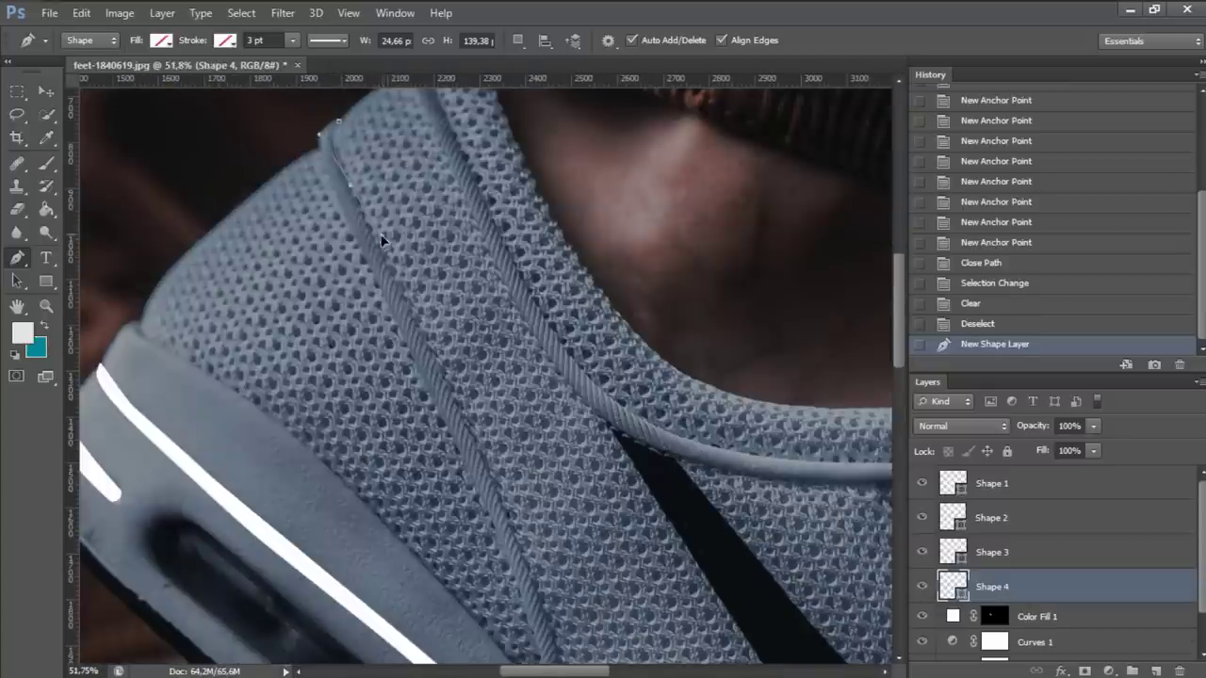
click(382, 240)
click(465, 520)
click(377, 292)
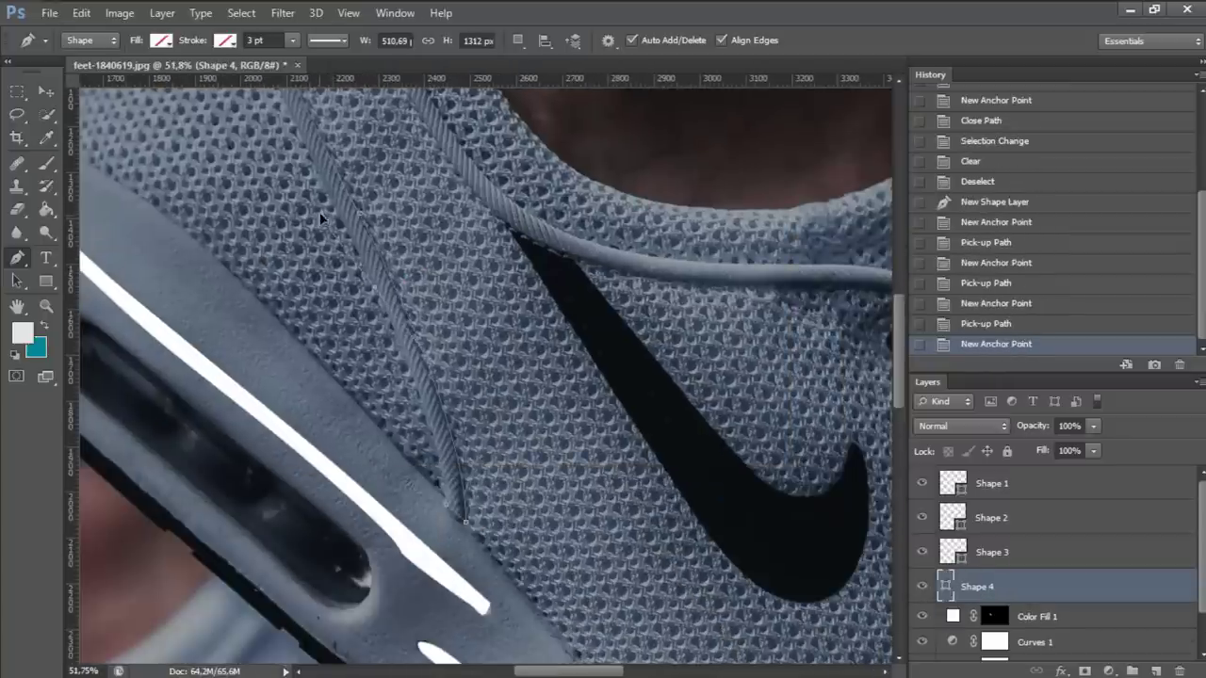
click(315, 176)
scroll(316, 176, down, 2)
click(364, 223)
scroll(363, 224, down, 1)
click(439, 358)
Step: Convert the seam outline to a selection and clear it on the Color Fill 1 mask
key(ctrl+Return)
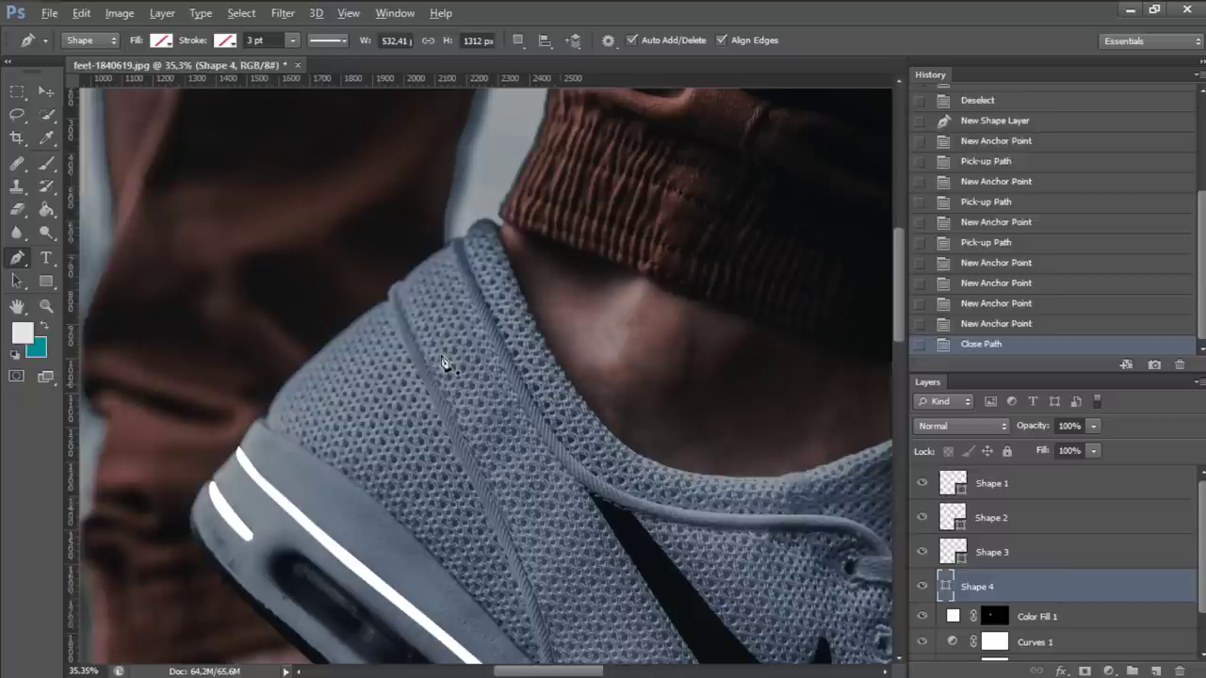
click(1033, 617)
key(Delete)
key(ctrl+d)
scroll(423, 261, down, 2)
Step: Start a Pen outline along the sole's bottom edge, placing points around the first tread blocks
scroll(423, 380, up, 3)
click(419, 378)
click(337, 401)
click(376, 471)
click(421, 425)
click(398, 484)
click(442, 524)
click(469, 542)
scroll(506, 504, up, 2)
click(435, 438)
click(482, 386)
click(463, 453)
Step: Curve the outline under successive tread blocks up to the shoe's toe
drag(571, 500, 604, 510)
click(608, 453)
click(601, 511)
drag(692, 536, 698, 547)
click(722, 487)
drag(730, 496, 532, 469)
click(538, 455)
click(527, 509)
drag(618, 511, 646, 506)
click(642, 459)
click(651, 459)
click(744, 505)
click(758, 454)
click(766, 454)
click(763, 498)
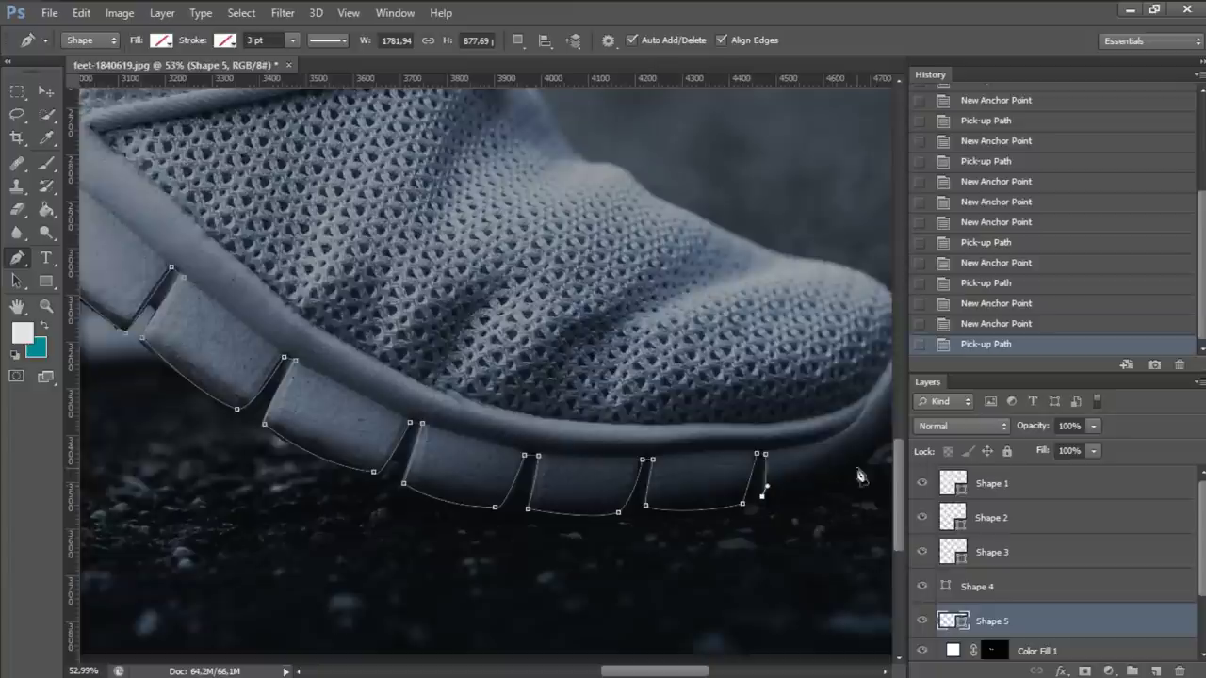
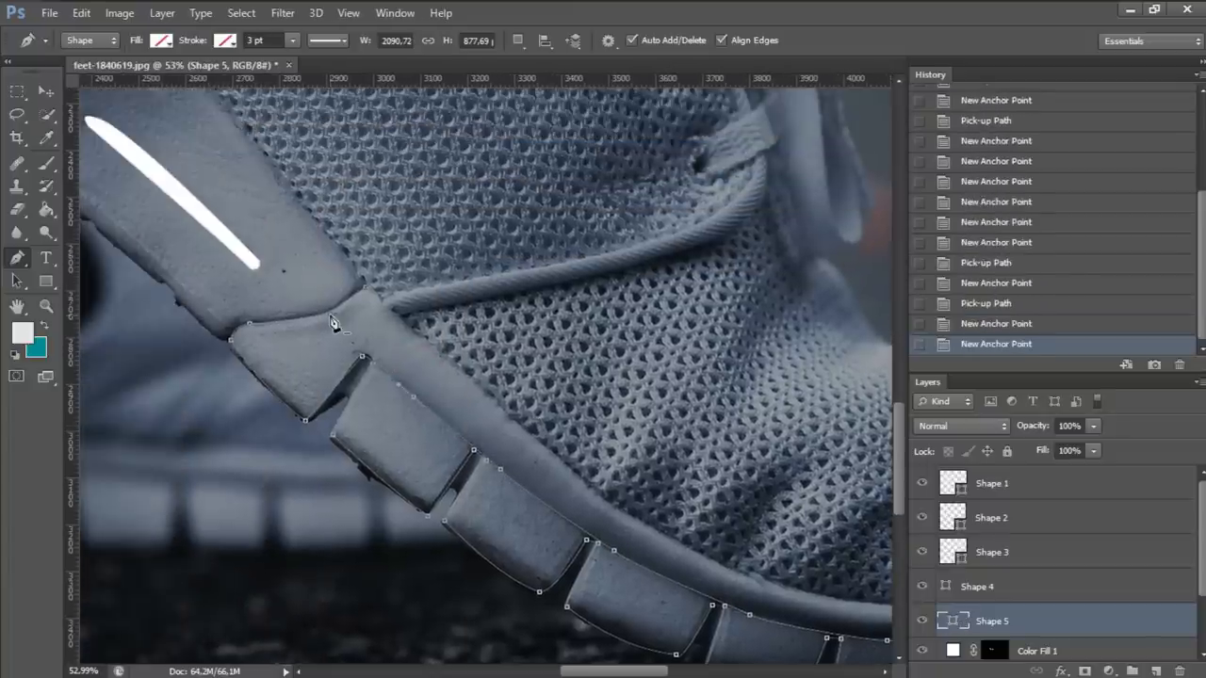
Step: Close the sole outline and fill its selection with white on the Color Fill 1 mask
click(401, 359)
key(ctrl+z)
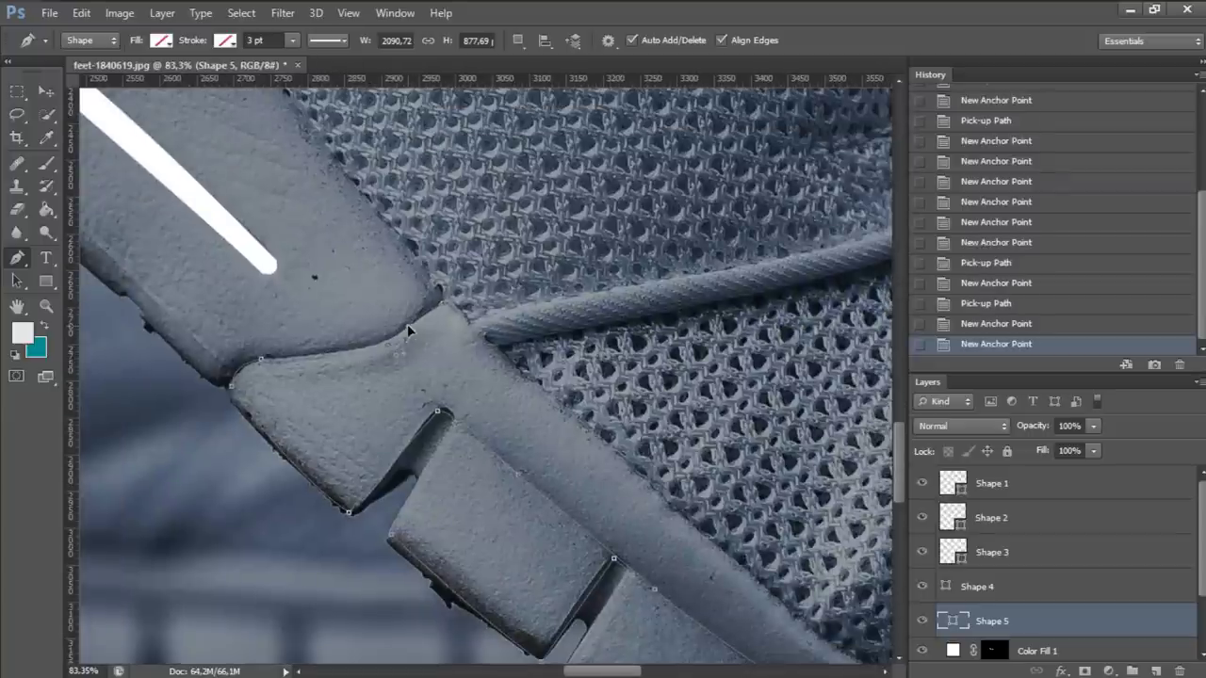
click(407, 324)
key(ctrl+Return)
alt+scroll(407, 324, down, 3)
click(993, 648)
key(Delete)
key(ctrl+d)
Step: Erase the unwanted white areas from the Color Fill 1 mask
key(e)
key(x)
drag(405, 401, 325, 307)
alt+scroll(419, 289, down, 5)
key(r)
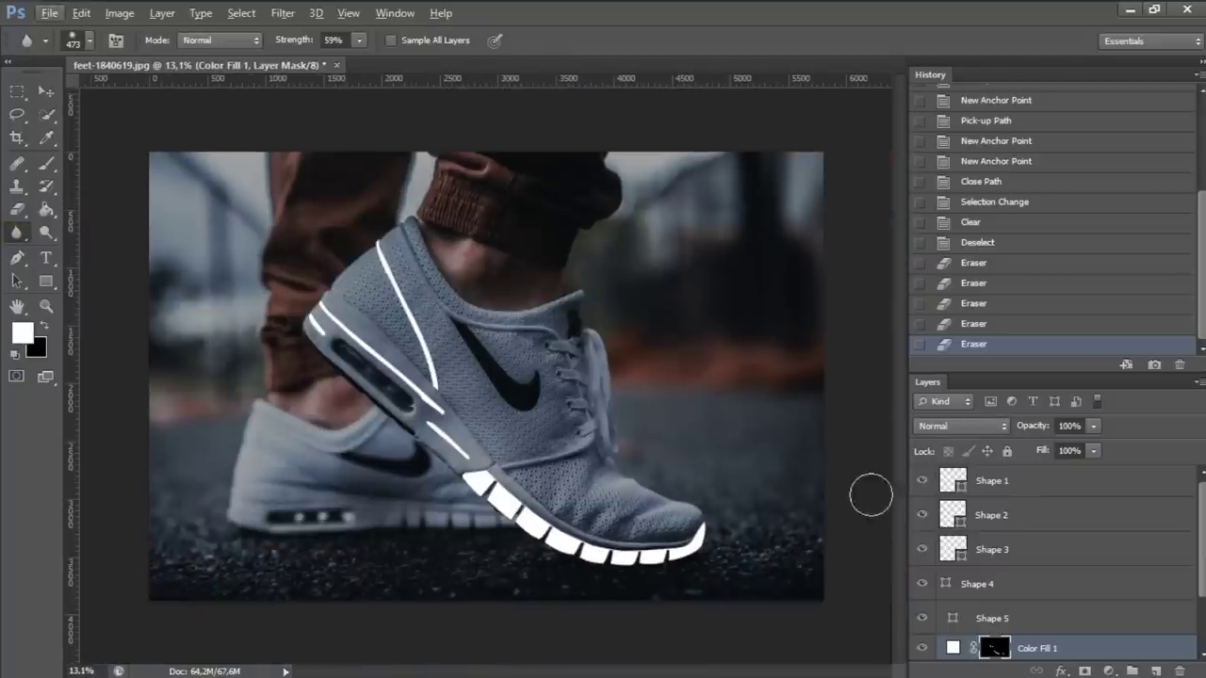
Step: Delete the Shape 1 and Shape 2 layers, then reselect the Color Fill 1 mask
click(996, 482)
key(Delete)
key(Delete)
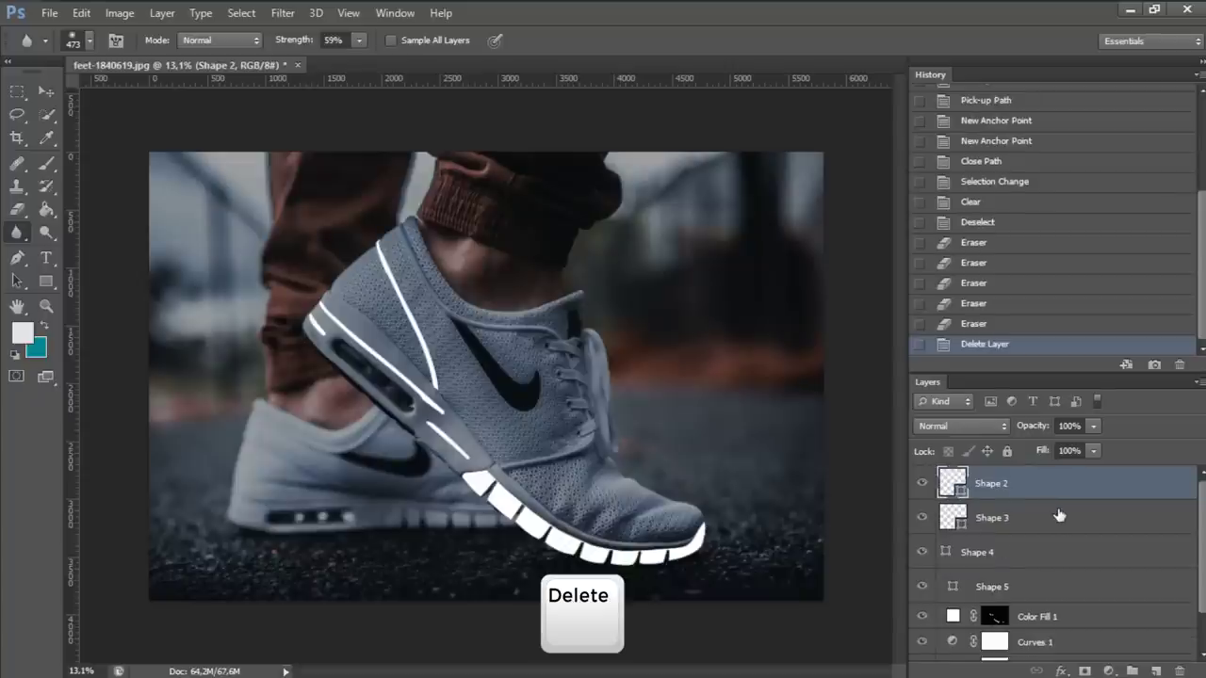
key(Delete)
key(Delete)
key(Delete)
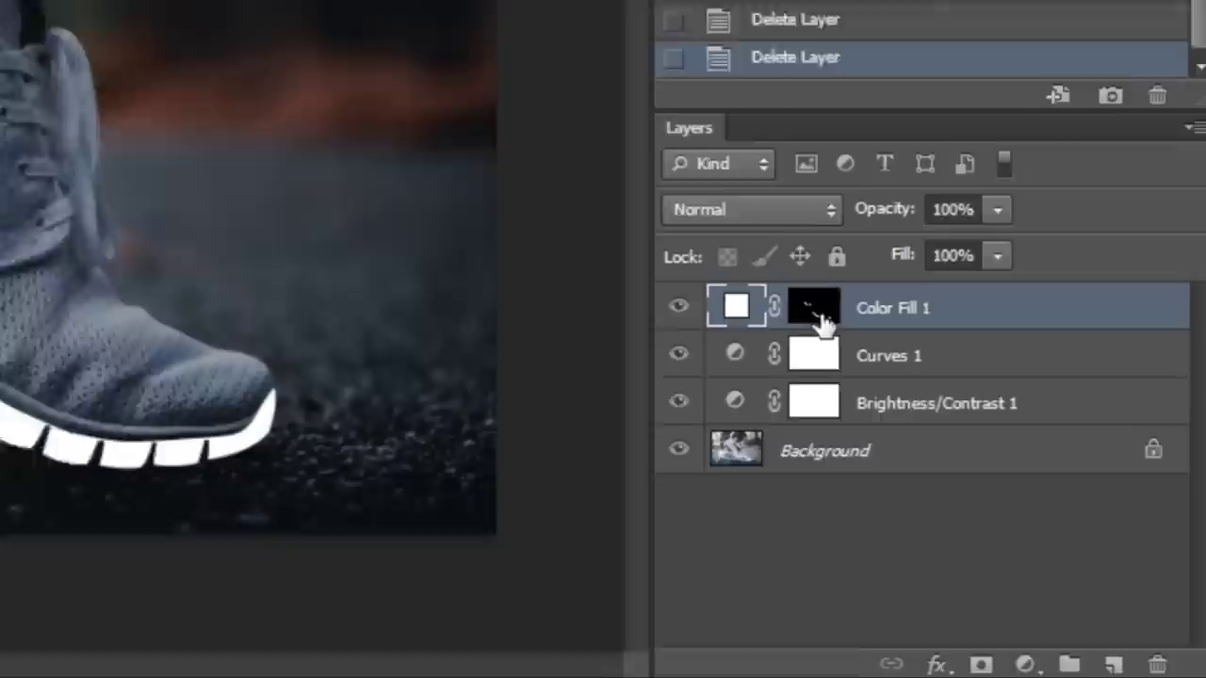
click(996, 481)
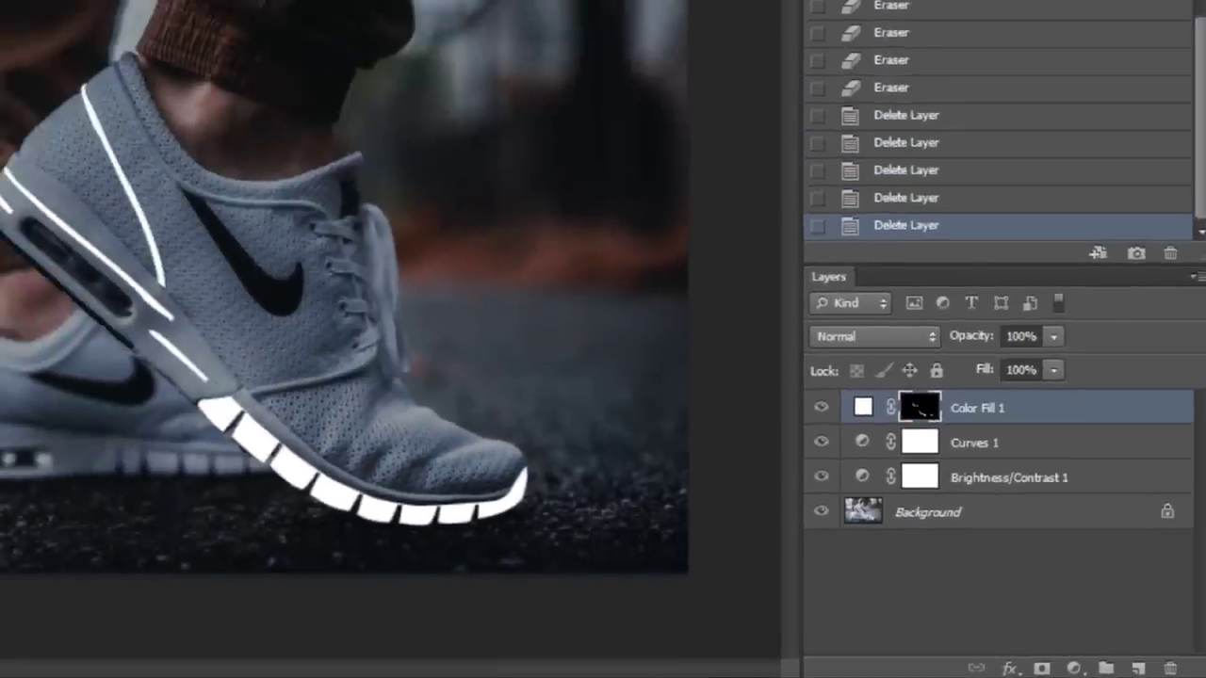
click(19, 235)
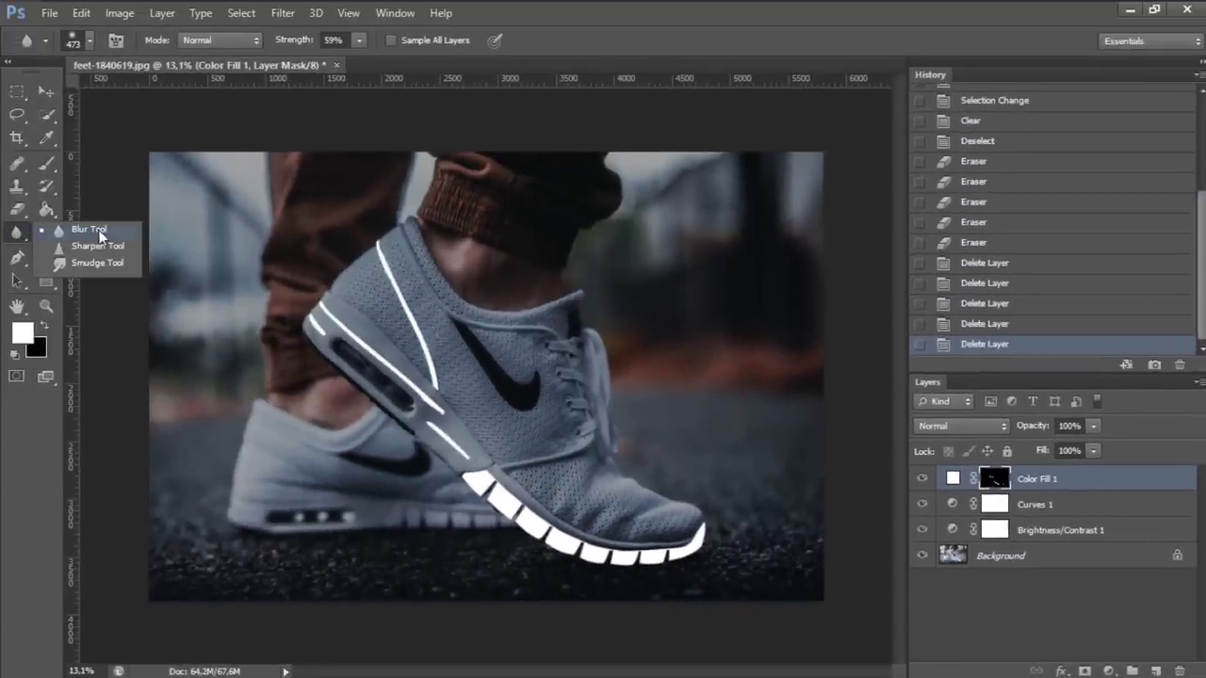
Step: Blur the white heel and side lines on the mask using the Blur Tool at 50% strength
click(100, 236)
alt+scroll(462, 337, up, 3)
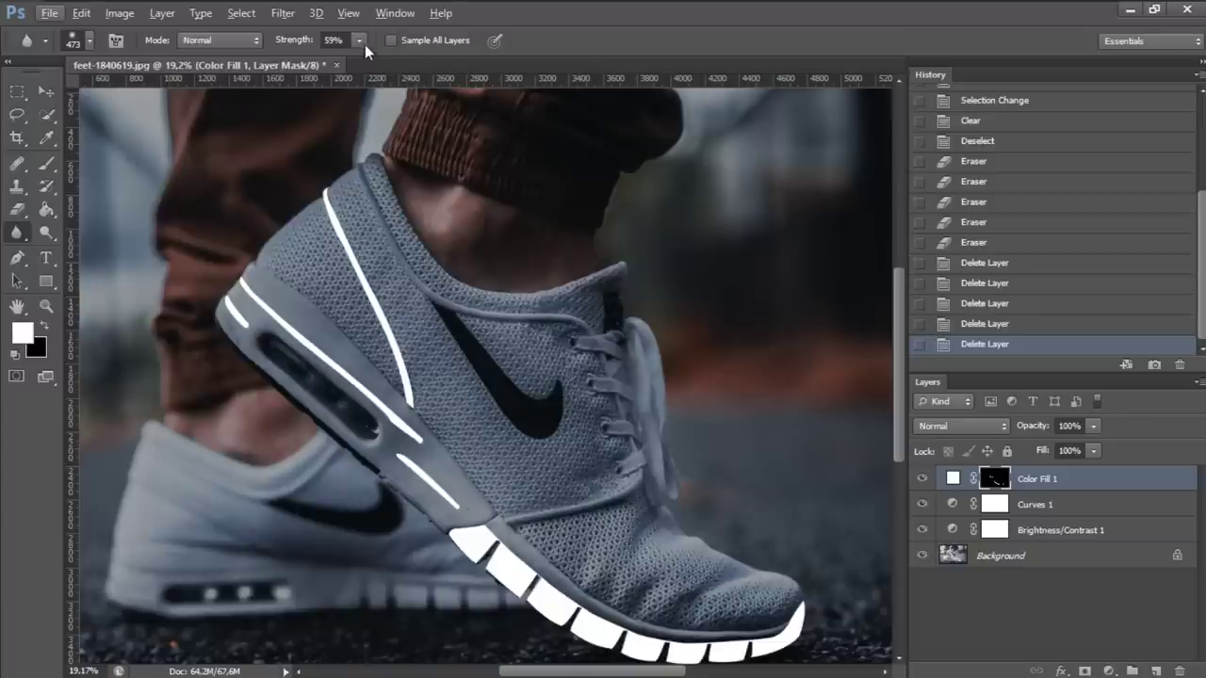
drag(349, 61, 354, 61)
drag(331, 199, 380, 308)
click(325, 189)
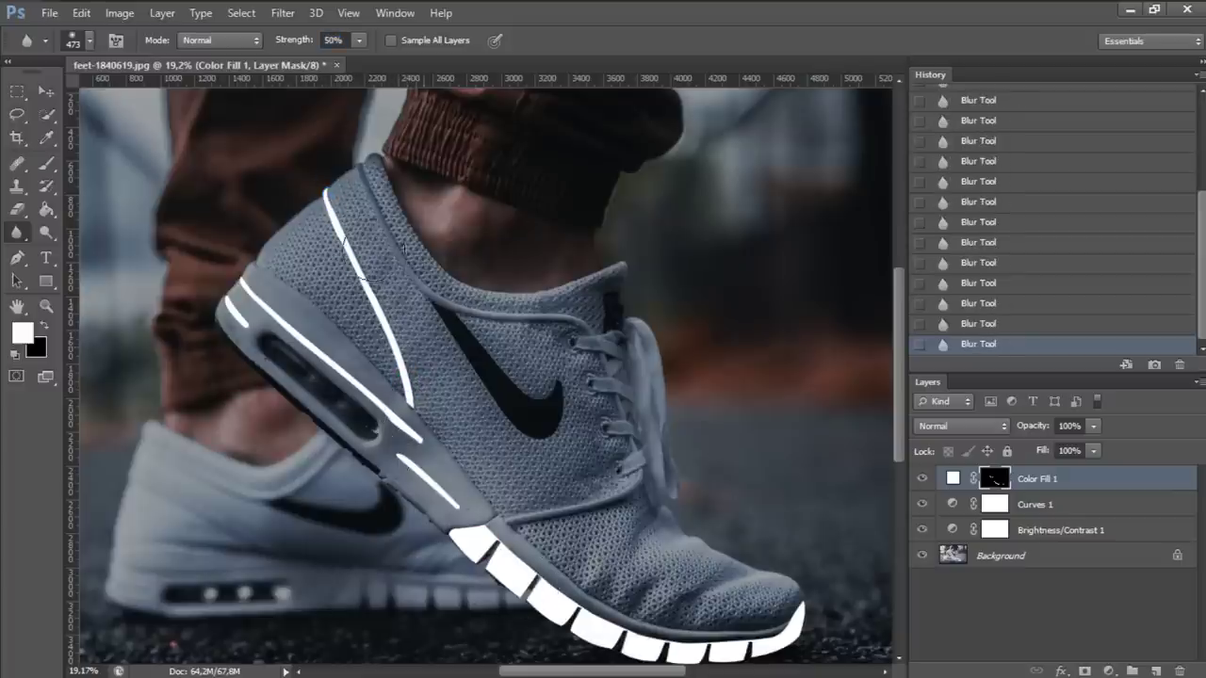
scroll(376, 377, up, 3)
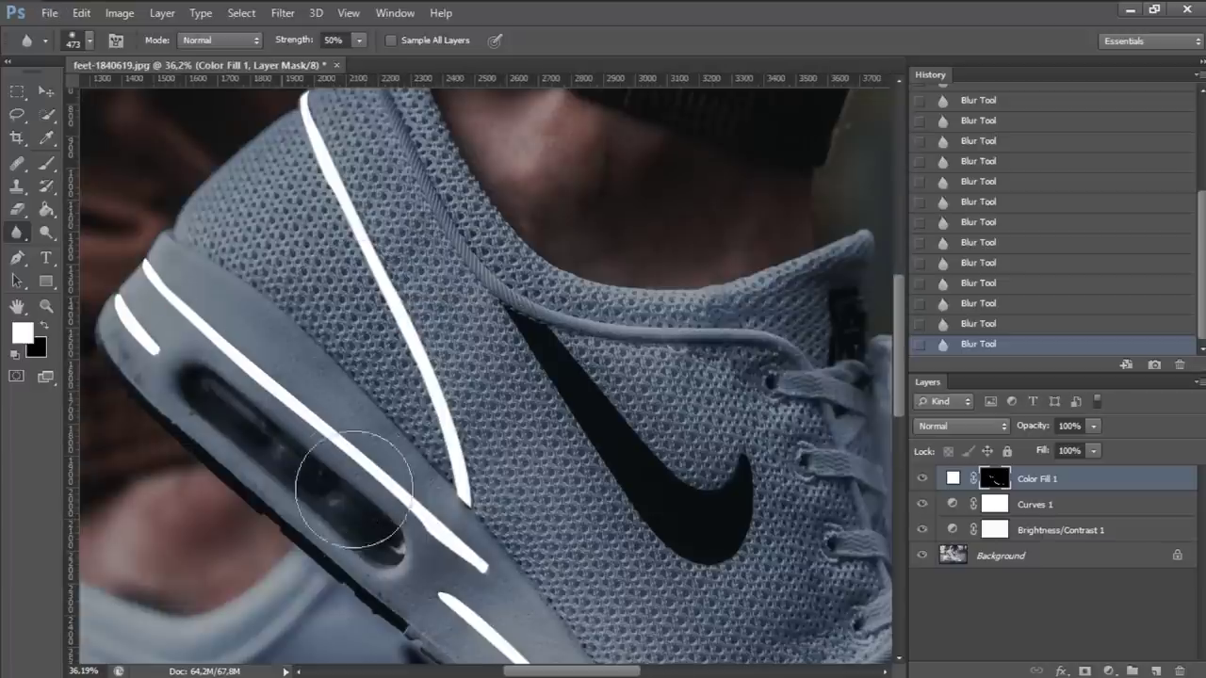
drag(444, 524, 230, 255)
scroll(231, 255, down, 3)
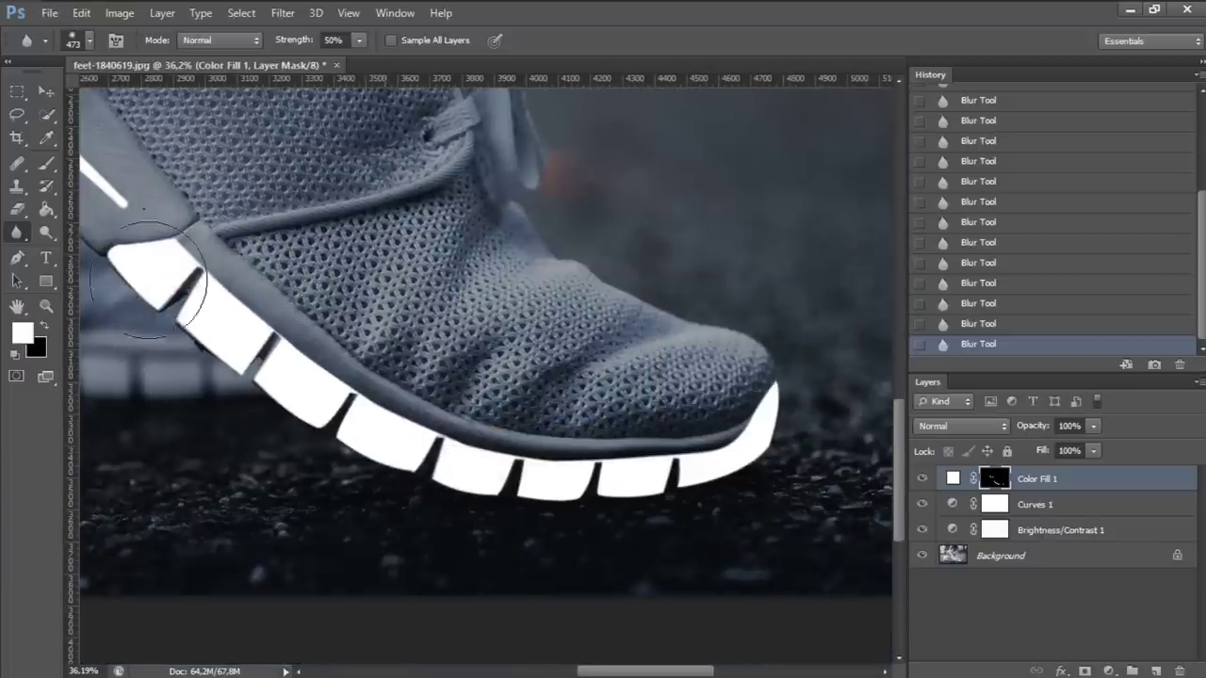
scroll(270, 281, down, 1)
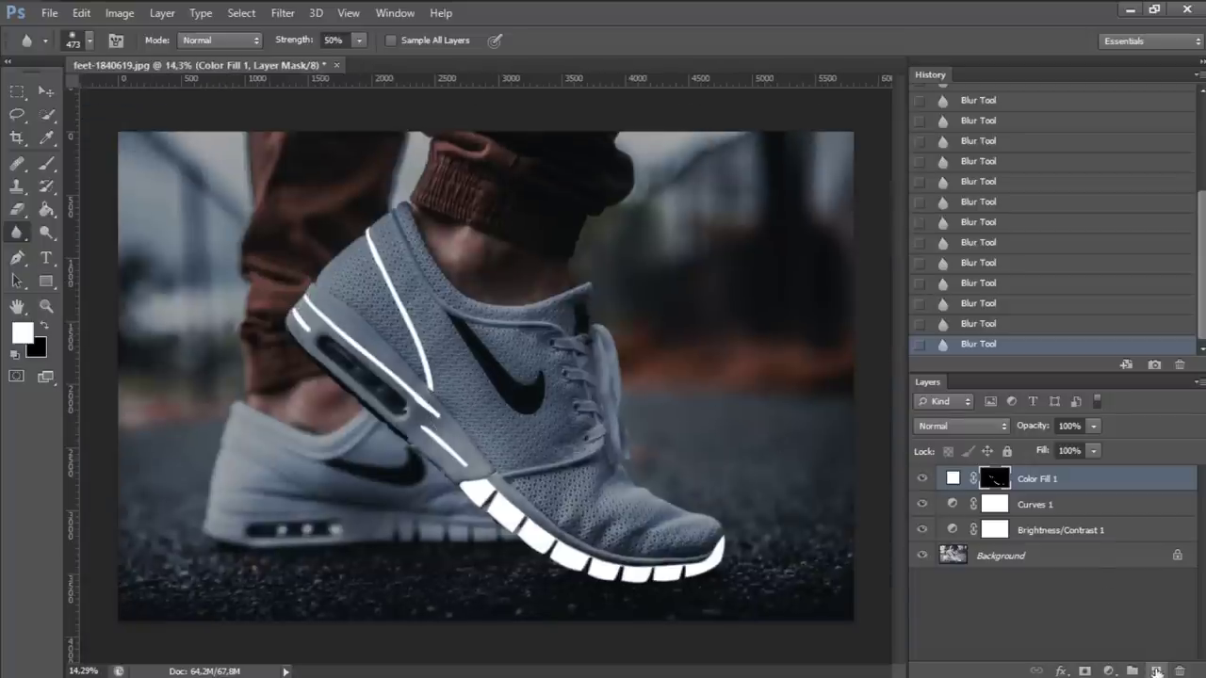
click(1155, 671)
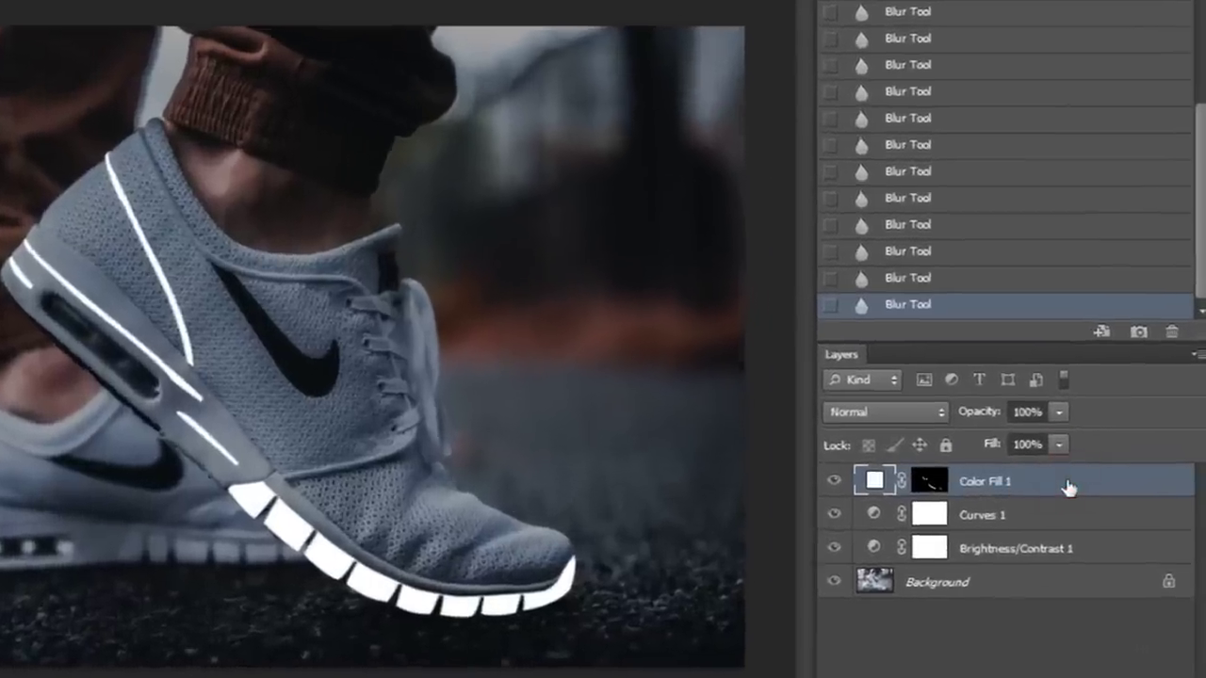
Step: Enable Outer Glow on Color Fill 1 with a bright cyan 06deeb colour
double_click(1067, 487)
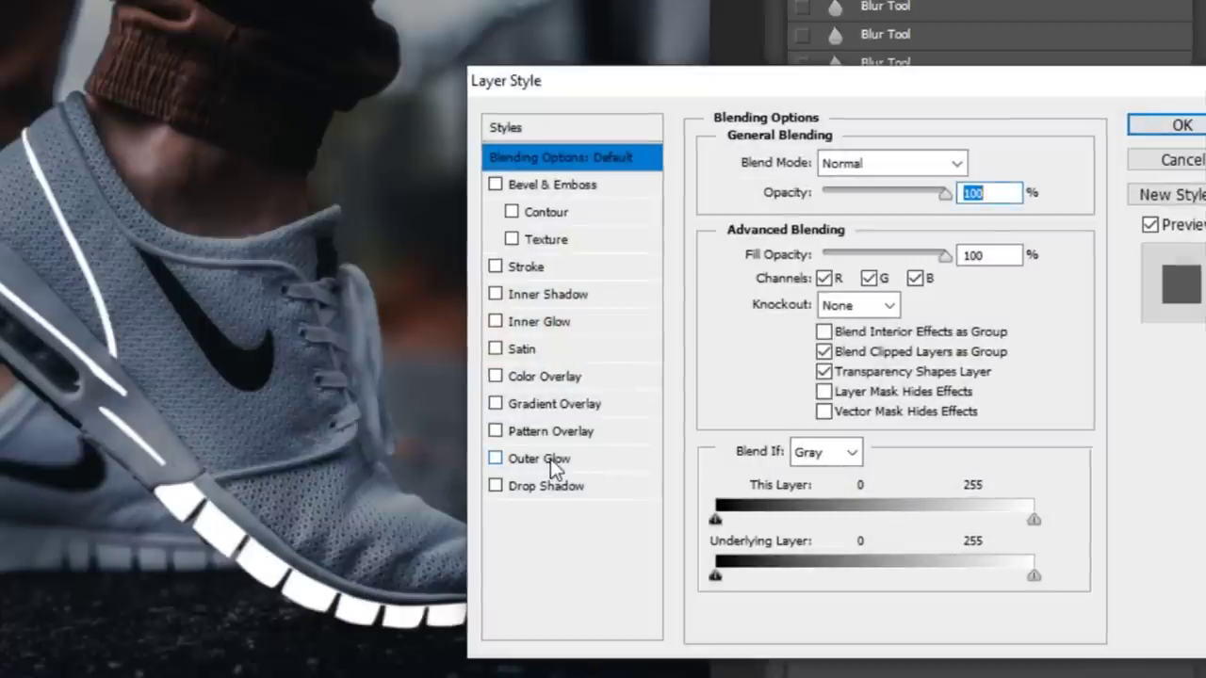
click(539, 458)
click(777, 253)
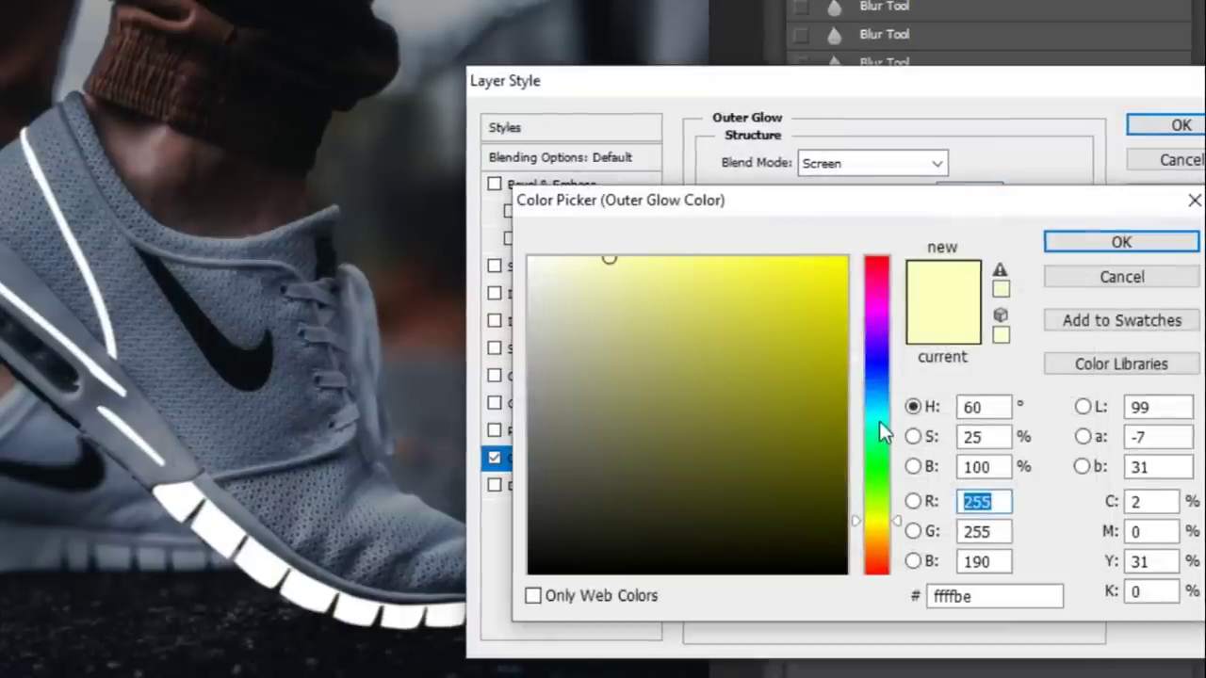
click(881, 414)
click(880, 411)
drag(745, 274, 837, 280)
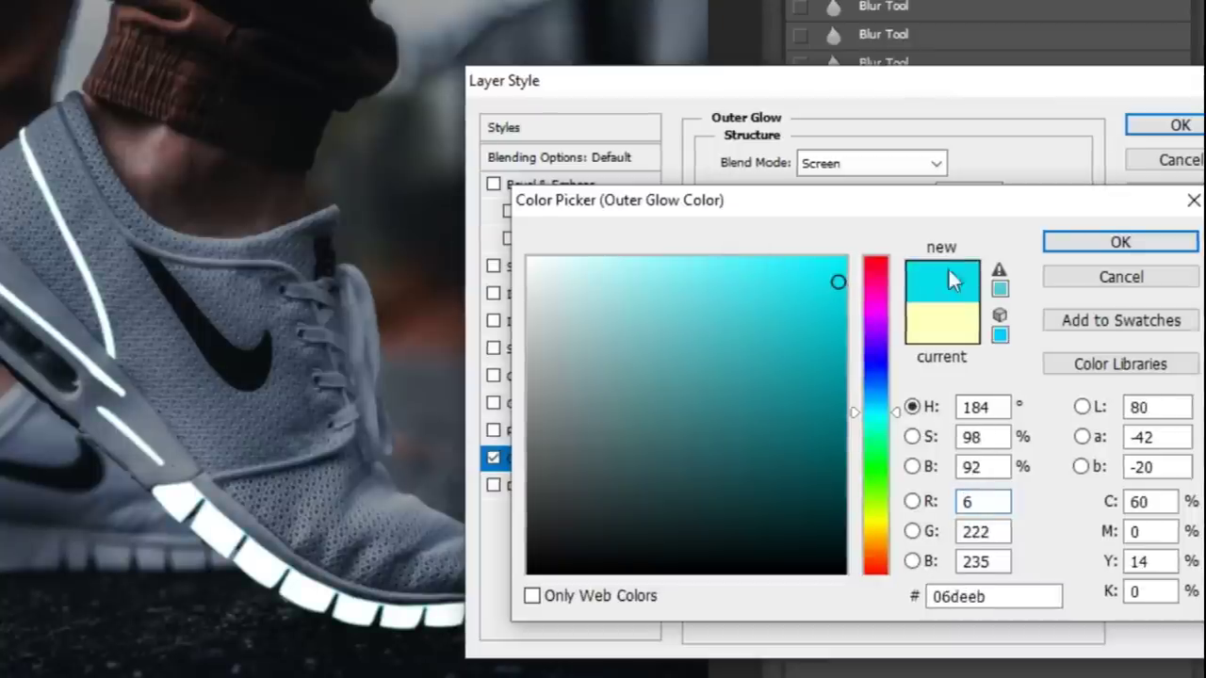
click(1119, 241)
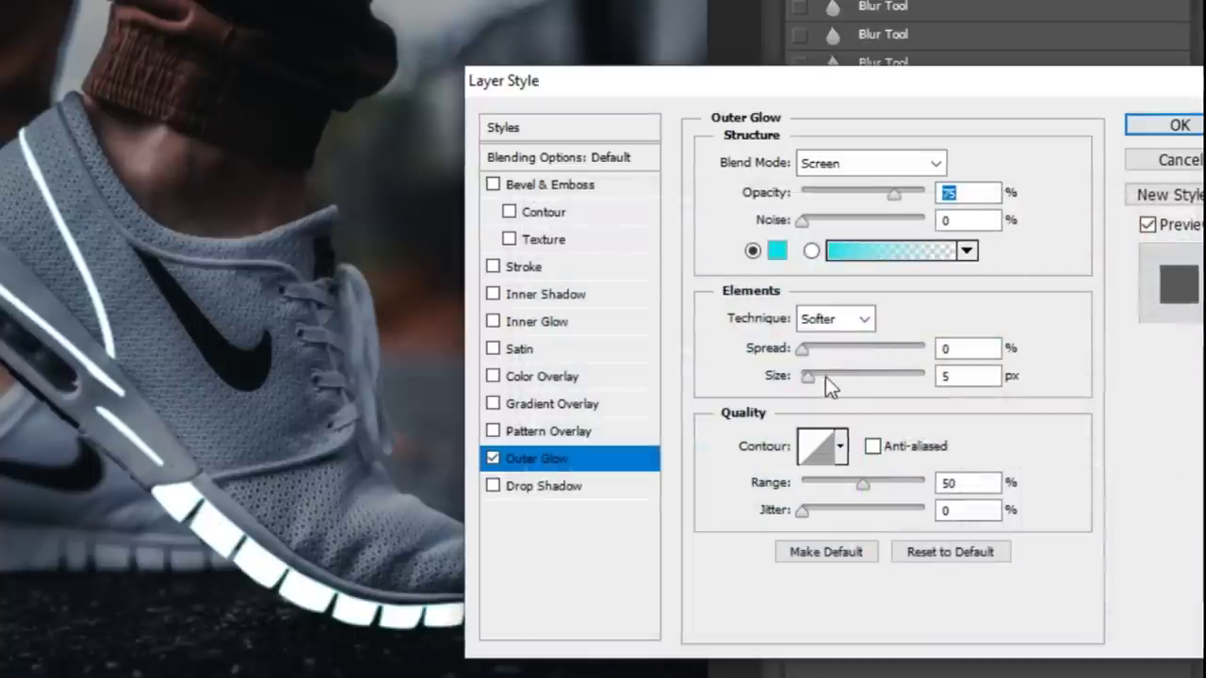
Step: Set the outer glow to 71% opacity and 122 px size, and apply it
mouse_move(807, 378)
mouse_down()
mouse_move(965, 379)
mouse_move(826, 378)
mouse_up()
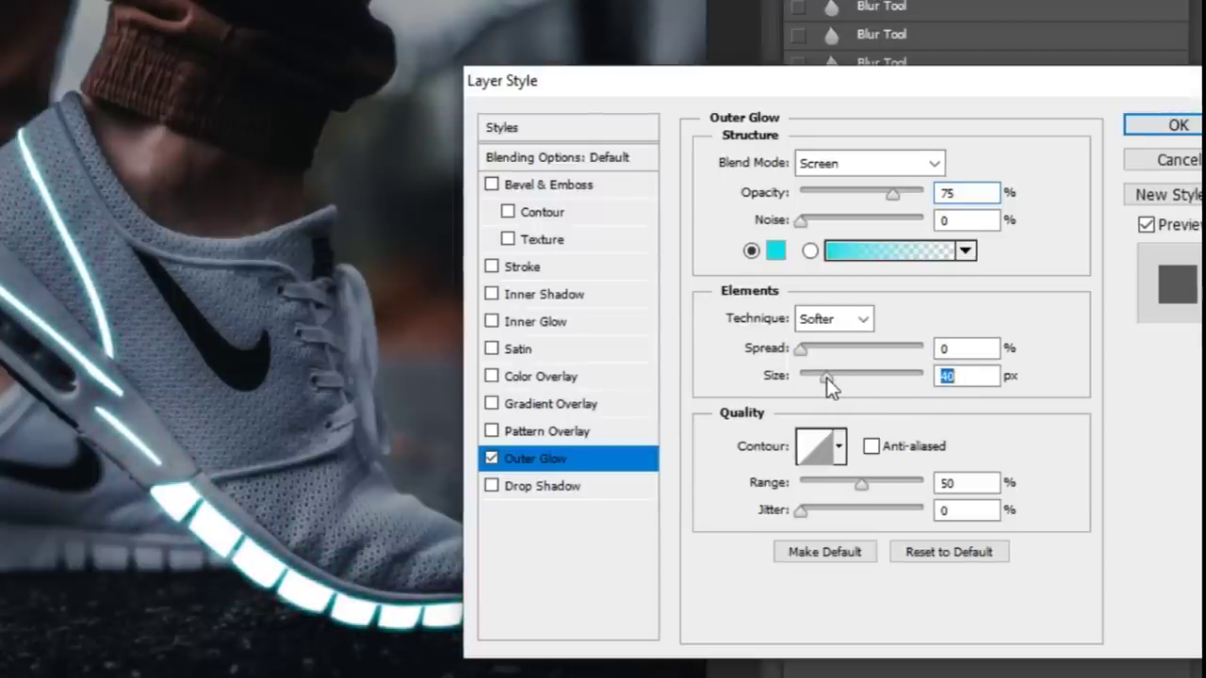
drag(826, 378, 829, 386)
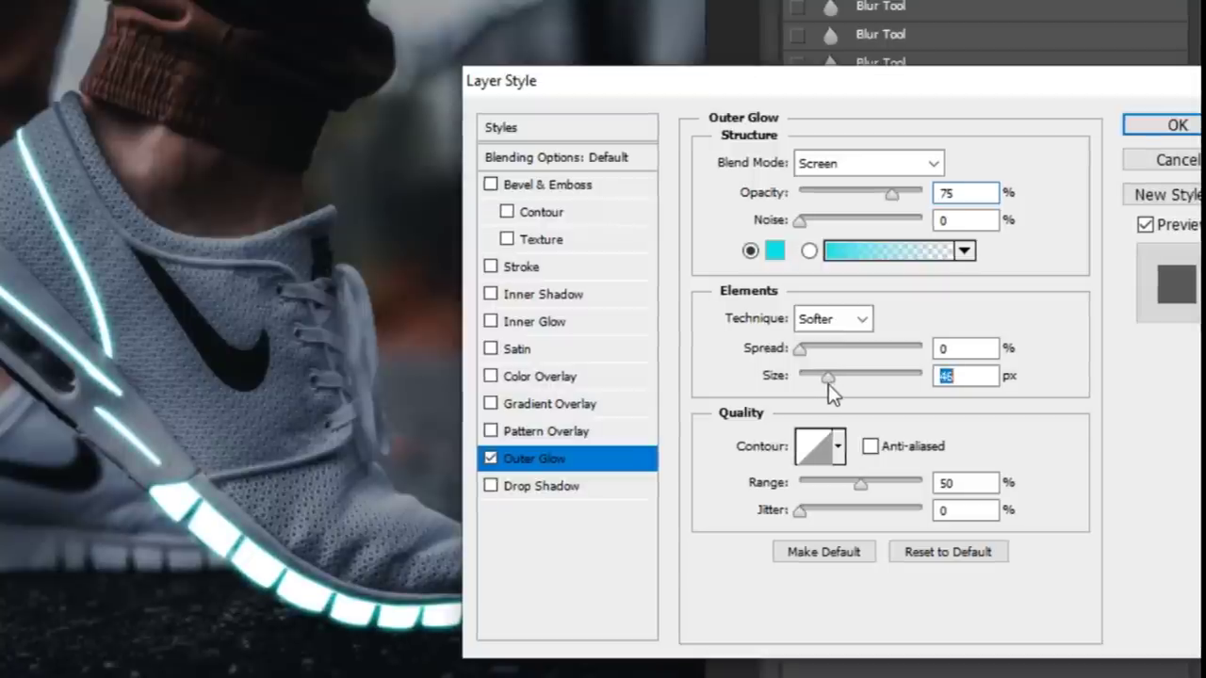
drag(891, 198, 897, 197)
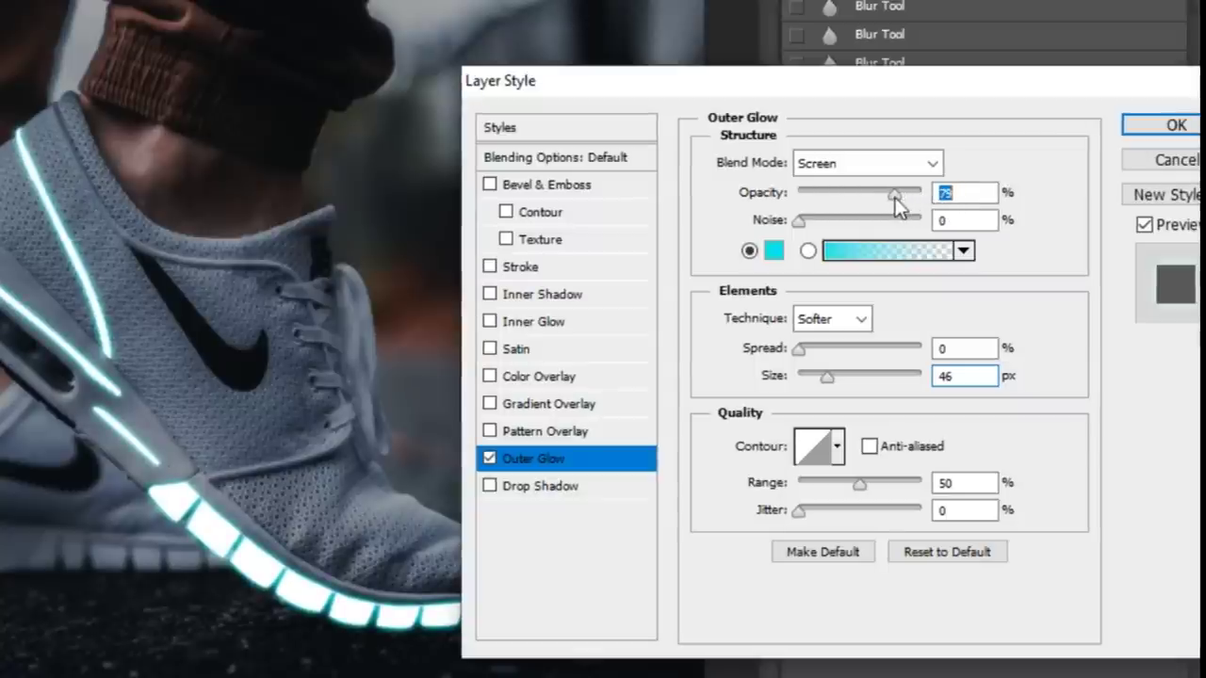
drag(827, 382, 856, 385)
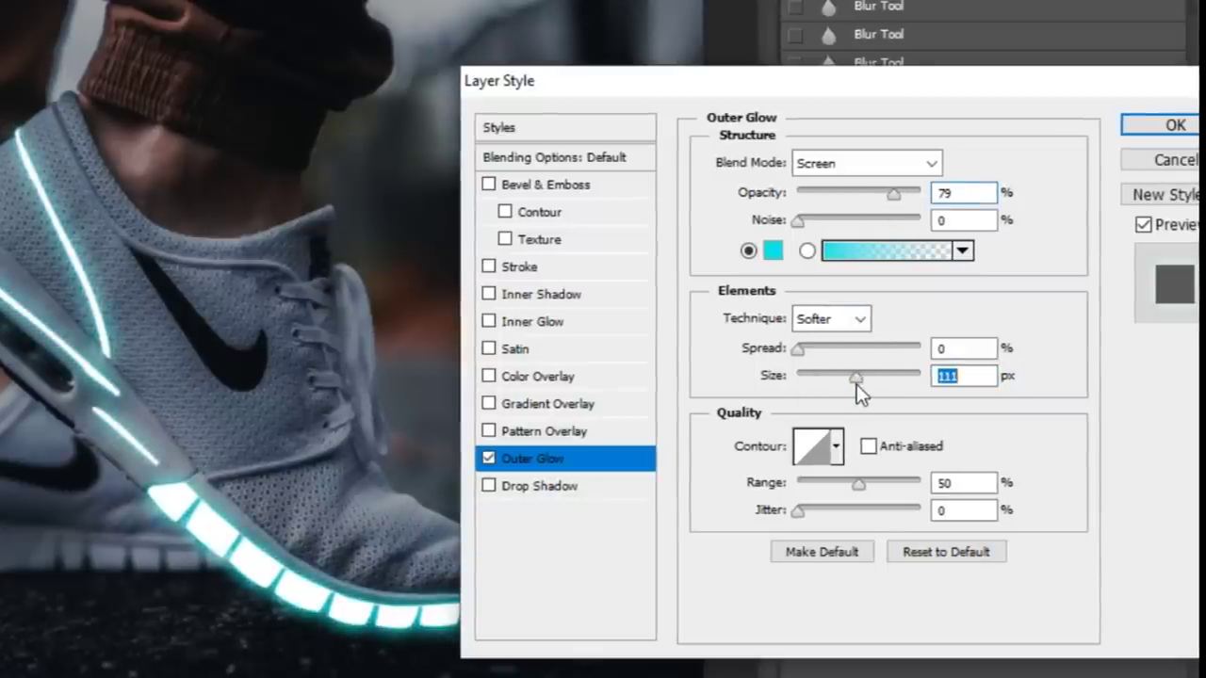
drag(893, 194, 885, 196)
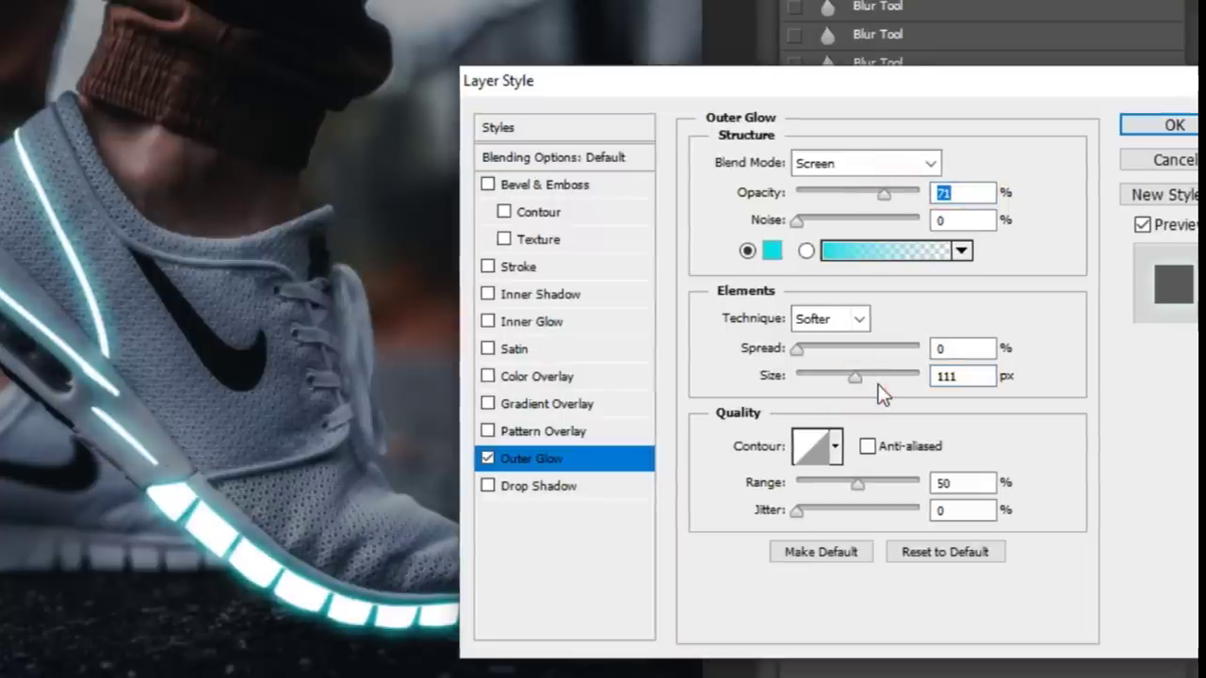
mouse_move(852, 378)
mouse_down()
mouse_move(877, 378)
mouse_move(859, 376)
mouse_up()
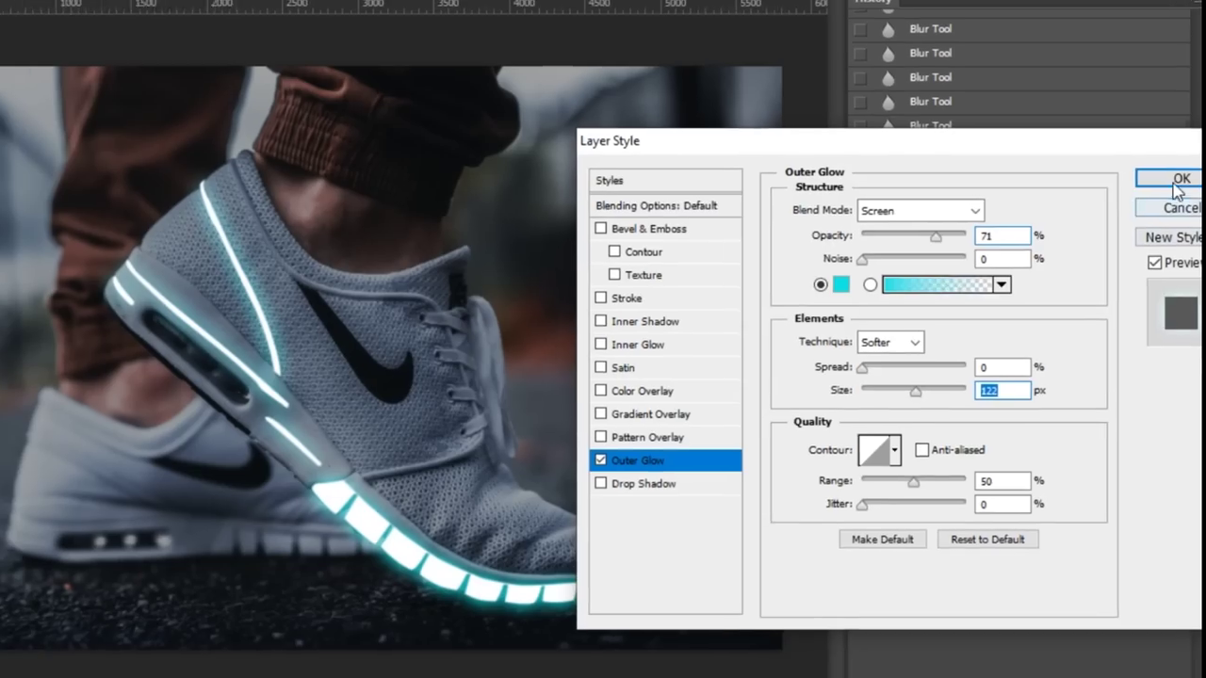
click(1177, 227)
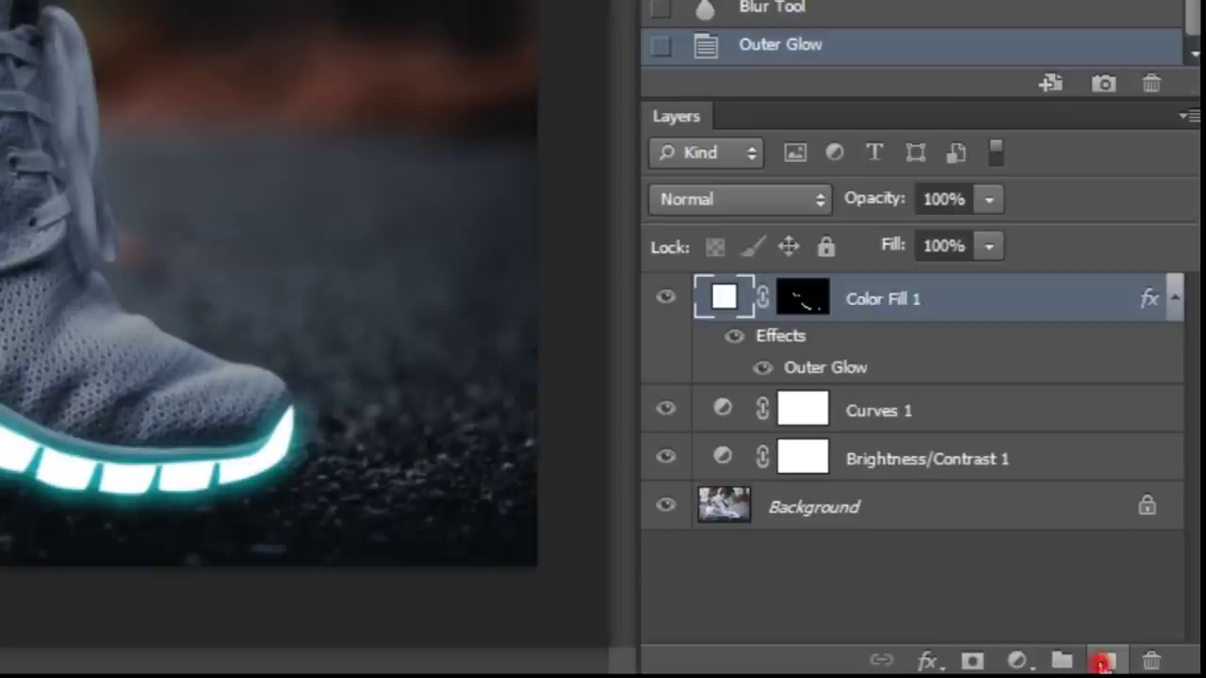
Step: Add a new layer above the glow fill with Color Dodge blending
click(1101, 662)
click(961, 425)
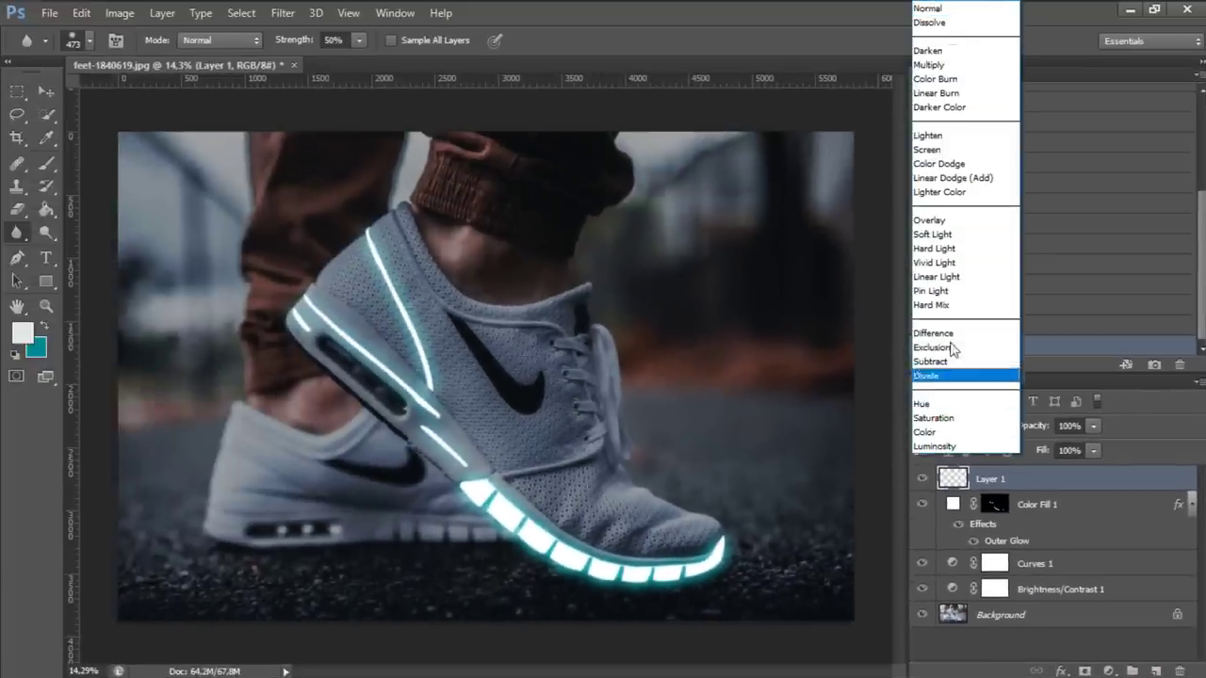
click(950, 164)
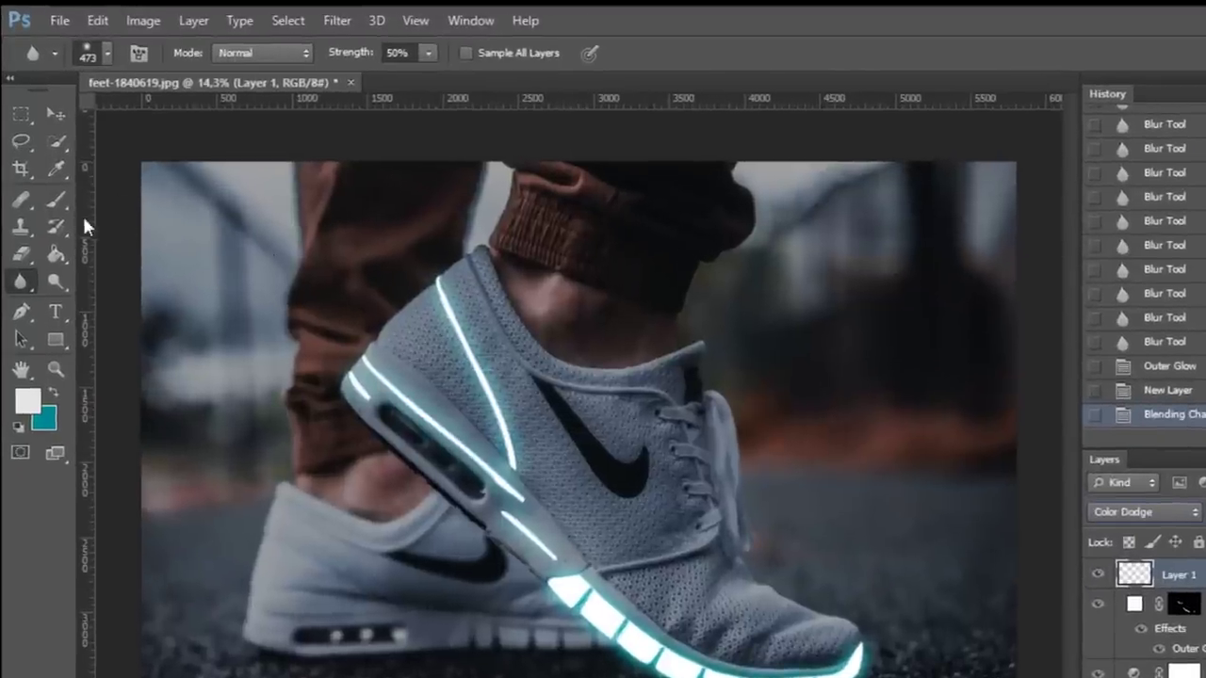
Step: Select the Brush tool and set the foreground colour to a bright teal, #00abc8
click(57, 201)
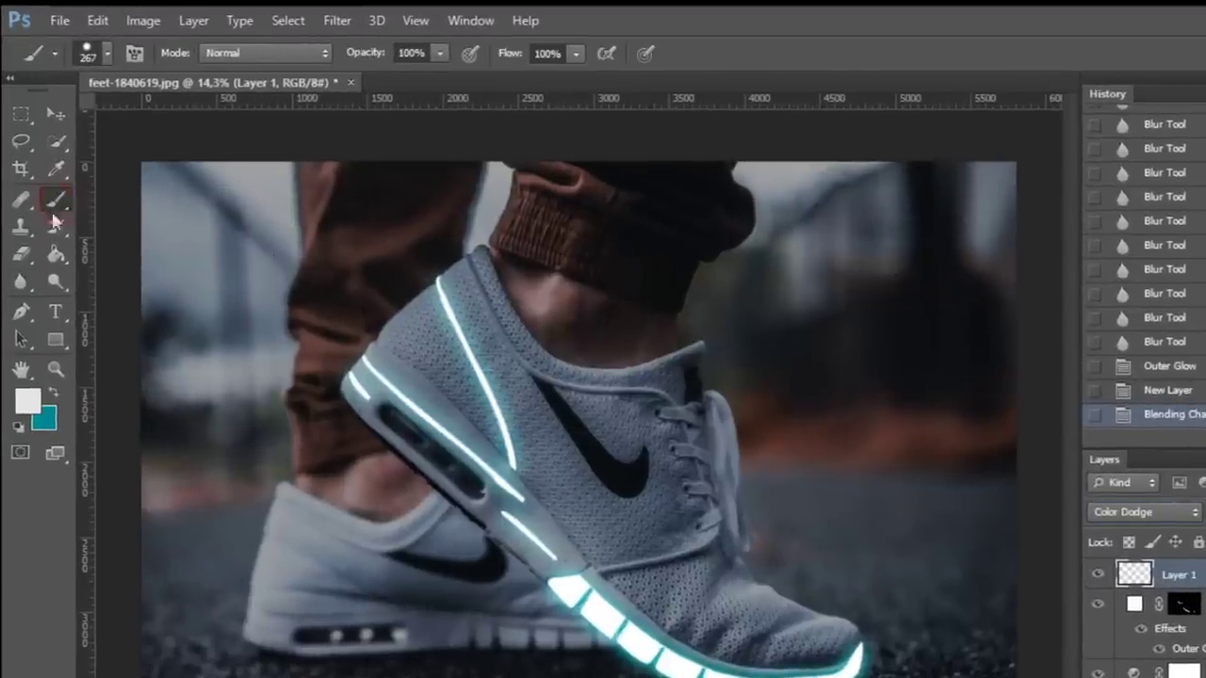
click(31, 402)
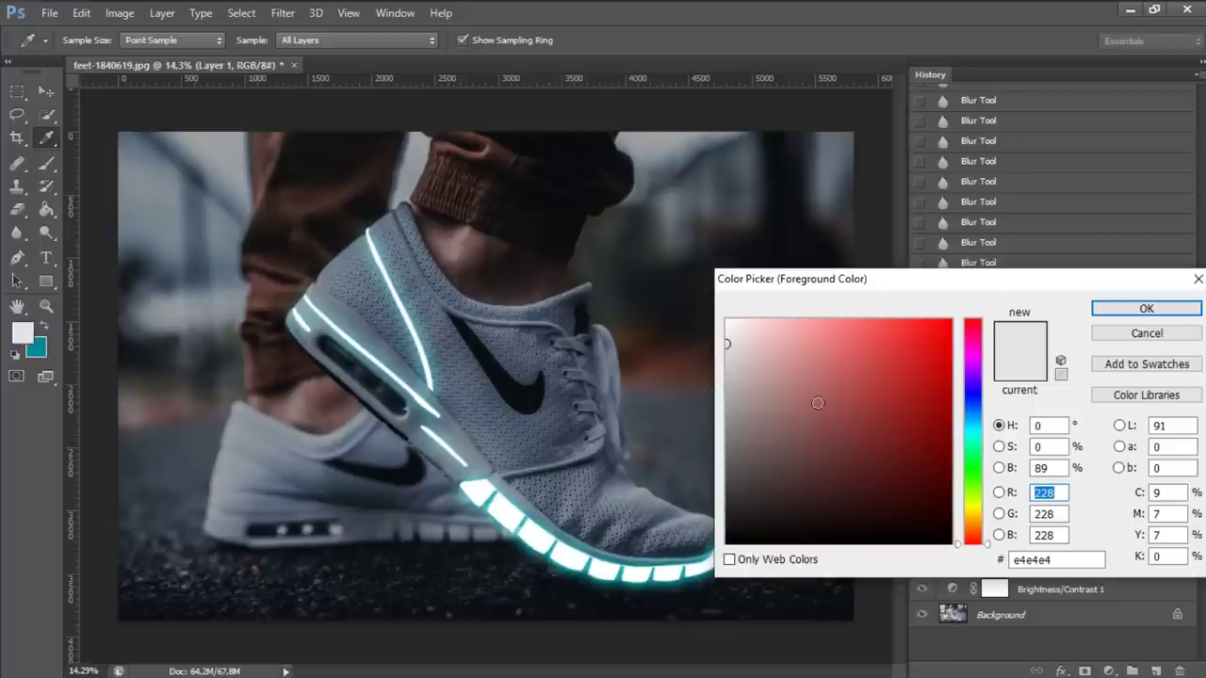
click(526, 510)
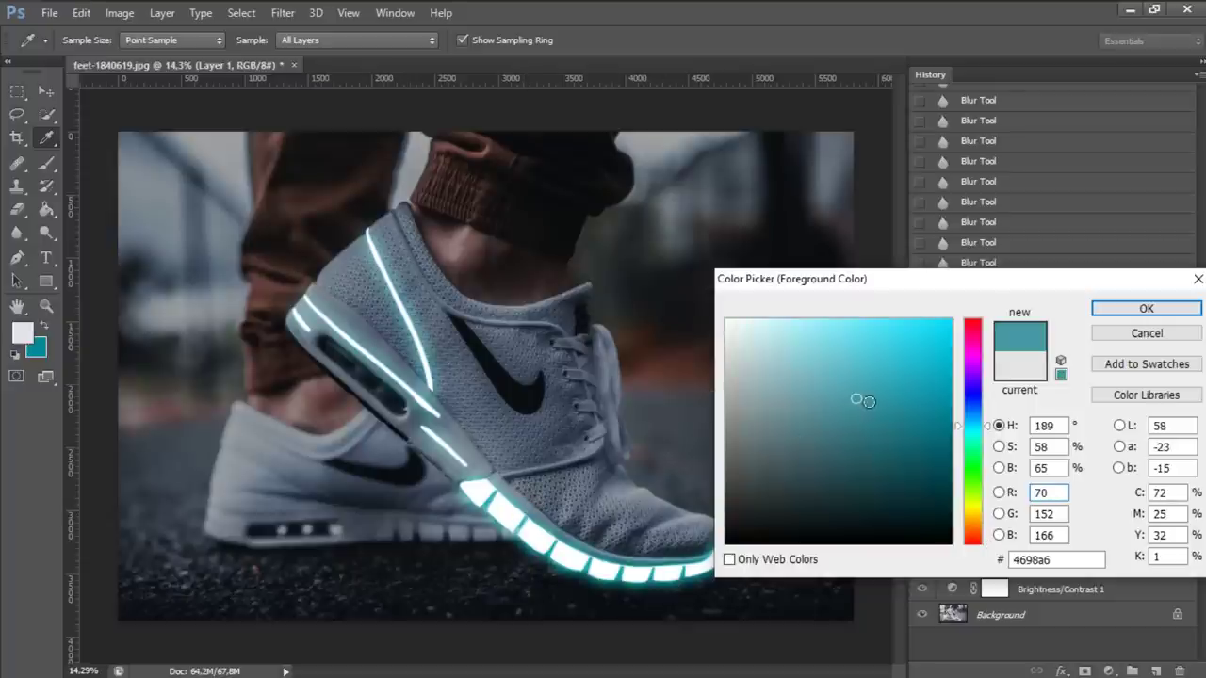
click(923, 385)
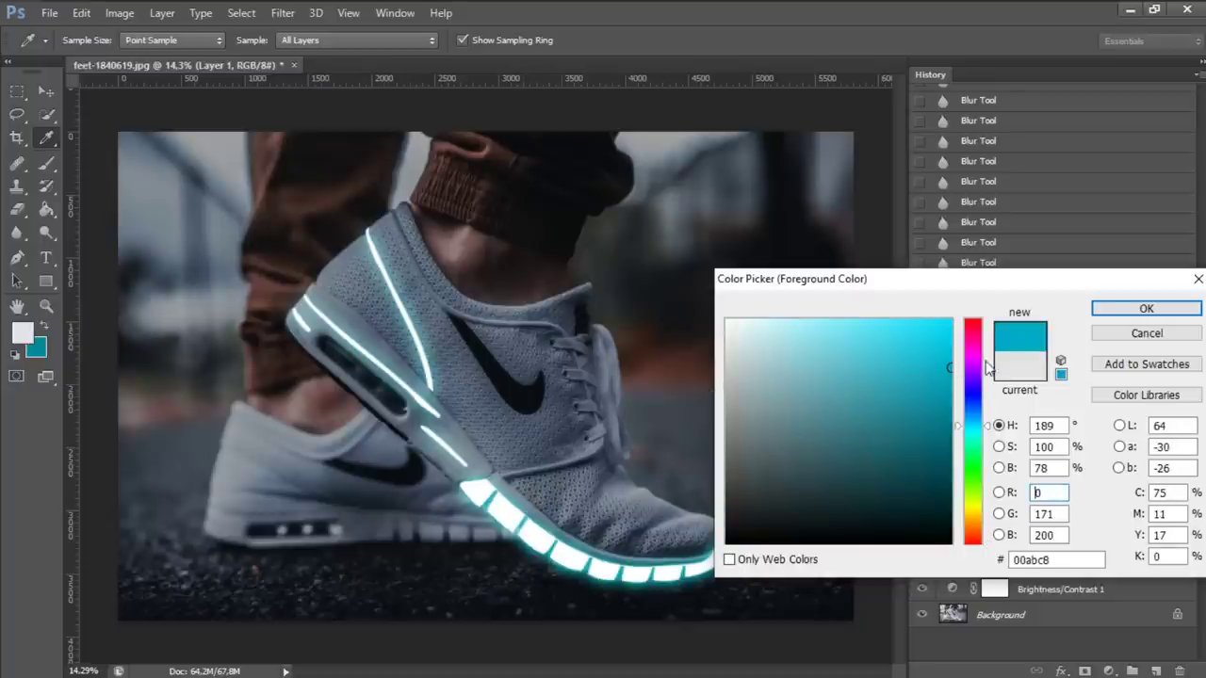
click(1145, 308)
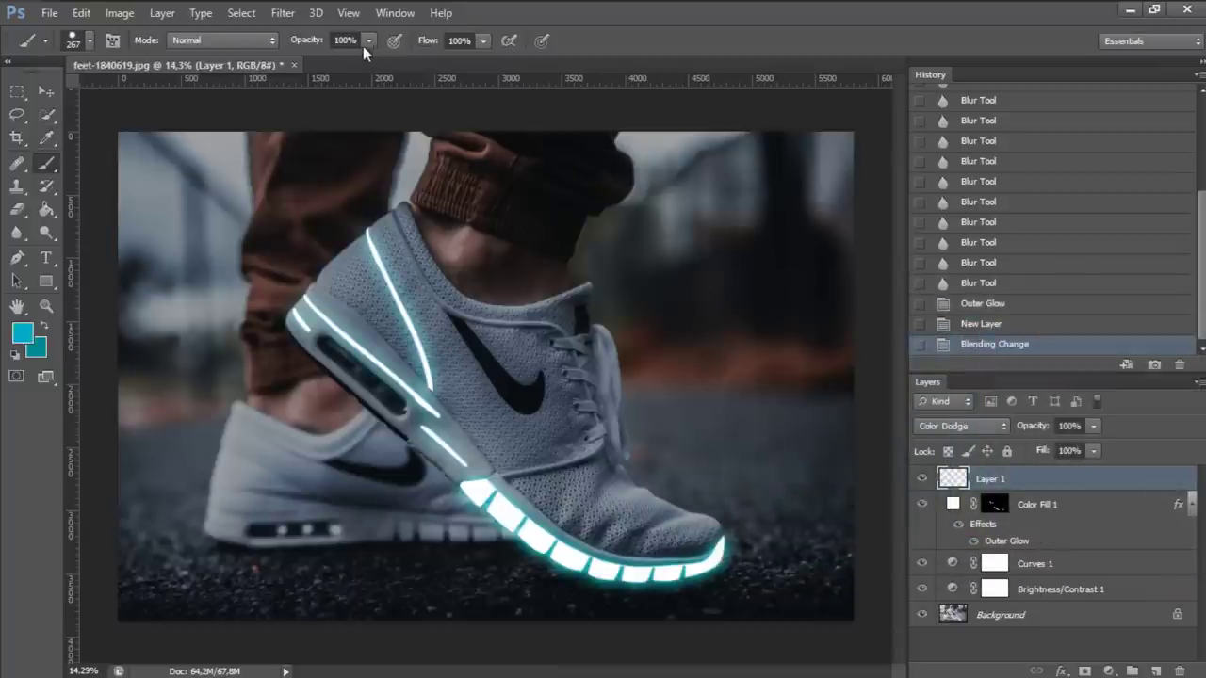
Step: Set the brush to 25% opacity and about 24% flow
click(369, 41)
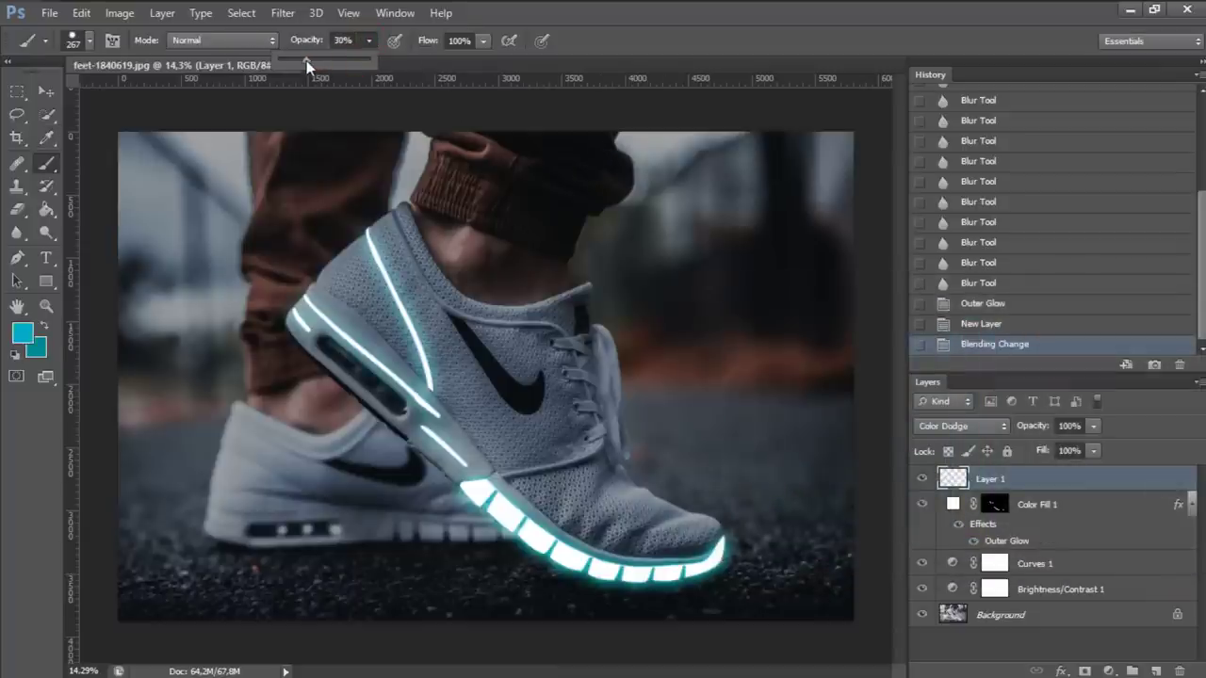
click(482, 41)
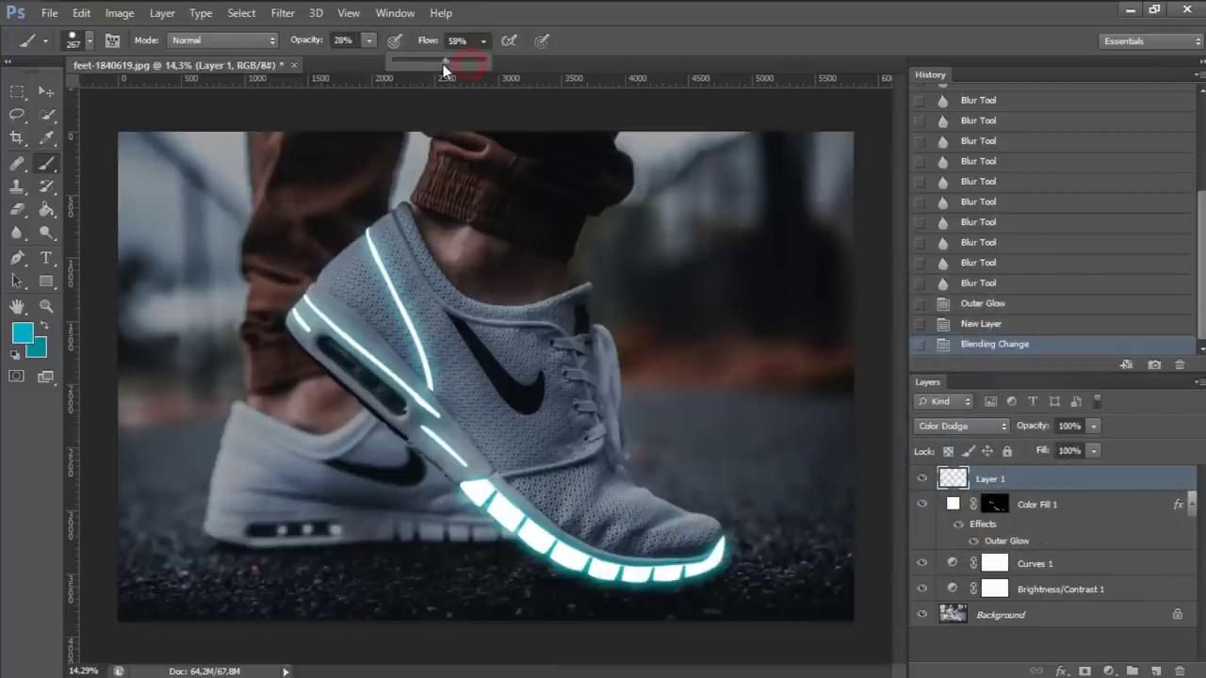
scroll(363, 219, up, 4)
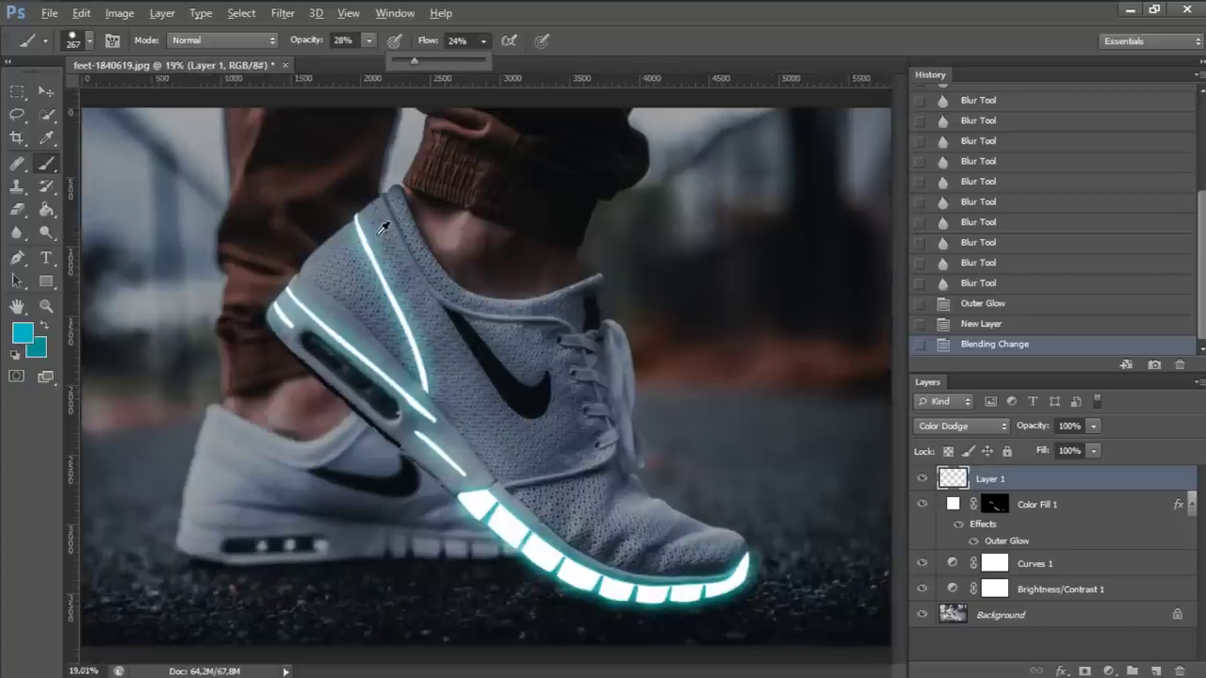
click(361, 222)
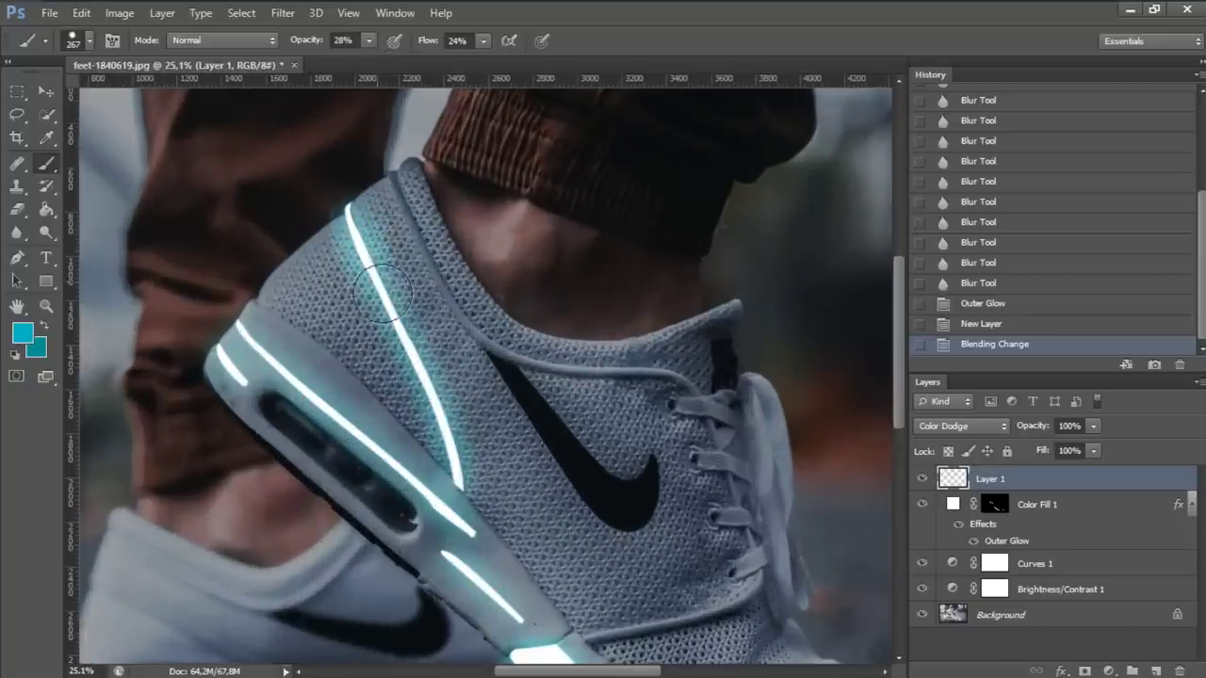
right_click(420, 177)
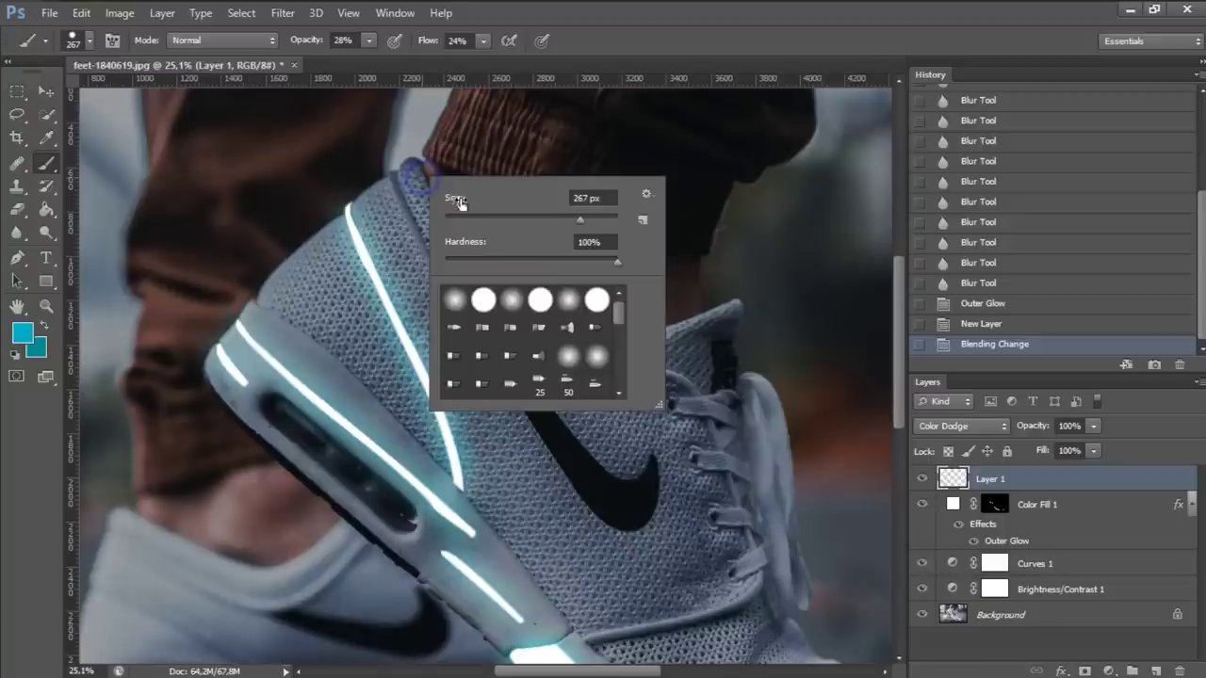
click(369, 41)
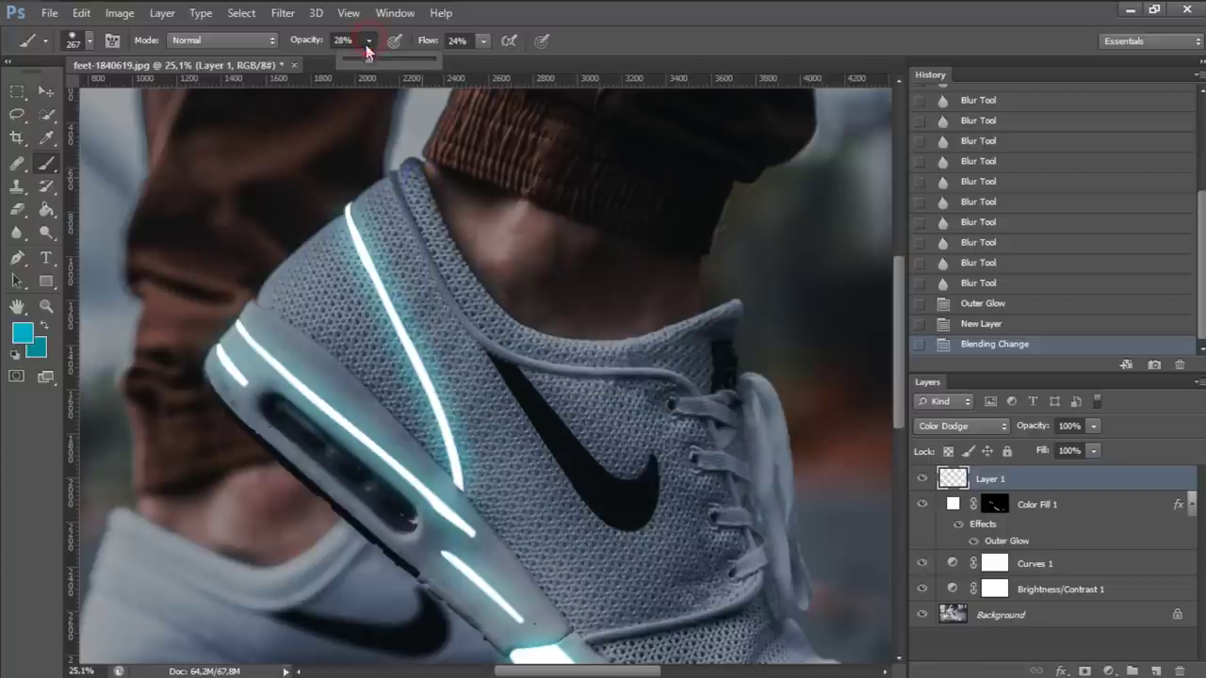
click(487, 42)
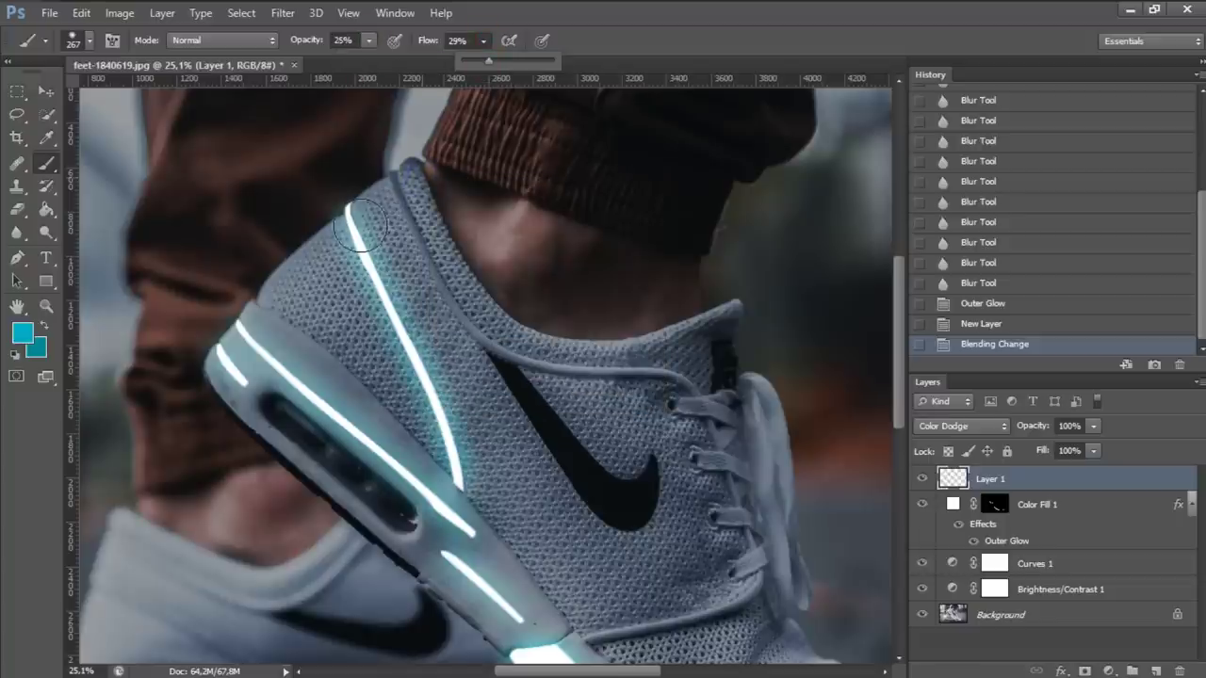
Step: Try cyan glow strokes along the side stripe, then undo the last one
drag(360, 224, 417, 367)
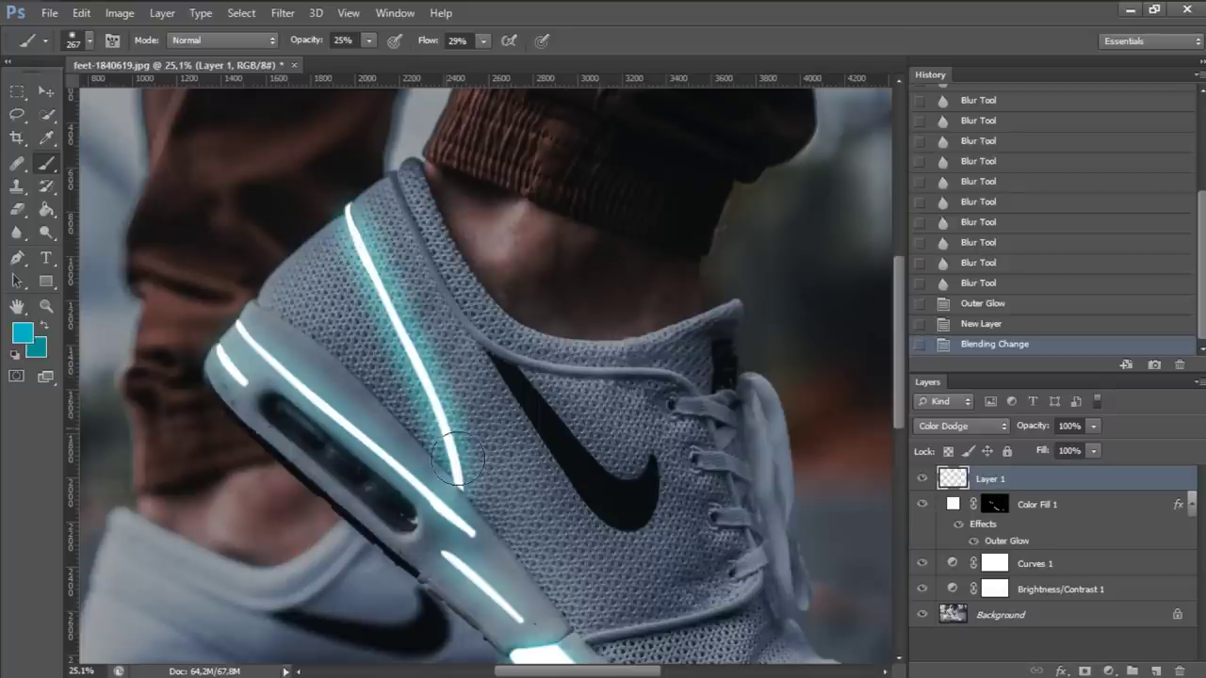
drag(457, 452, 459, 475)
key(ctrl+z)
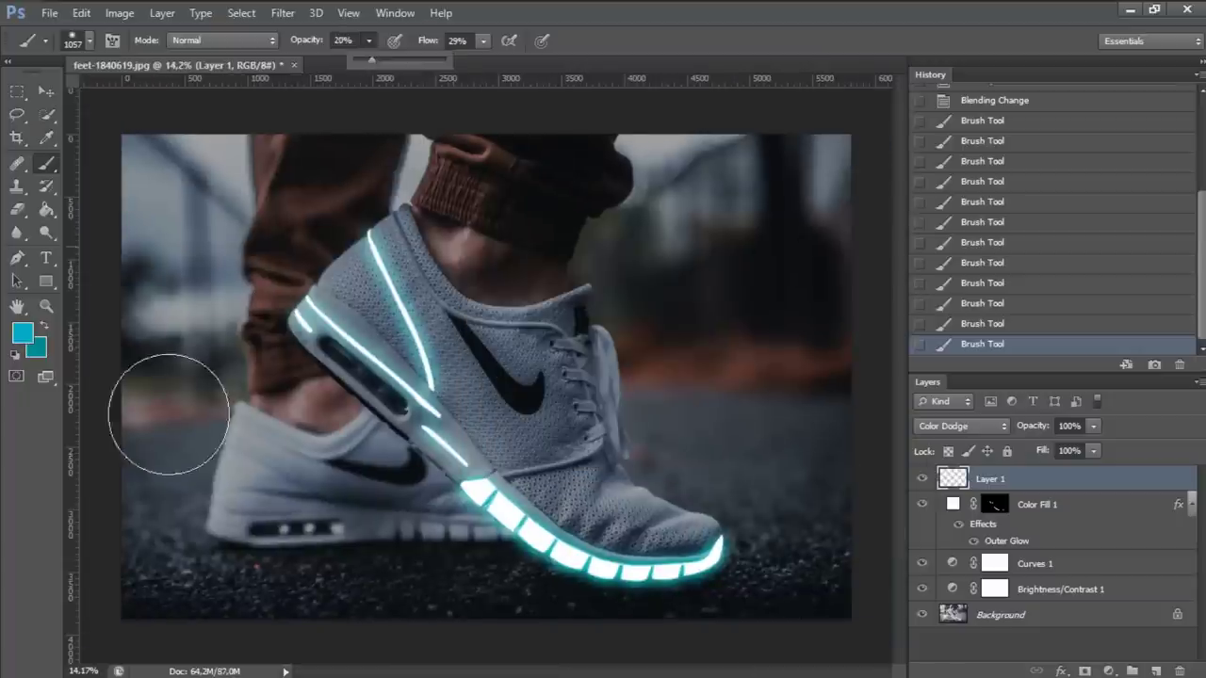
Step: Paint a faint cyan glow across the ground and near the back shoe's heel at 13-15% opacity
drag(189, 587, 855, 511)
key(1)
key(5)
key(1)
key(3)
right_click(321, 442)
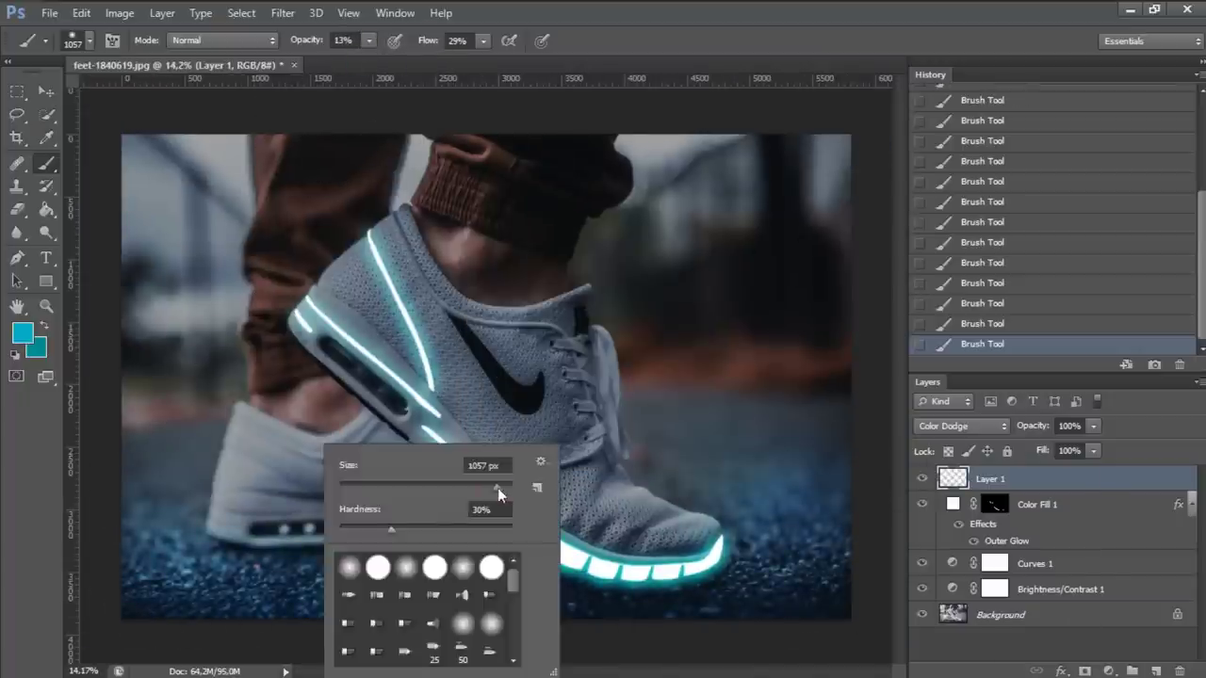
drag(460, 518, 417, 487)
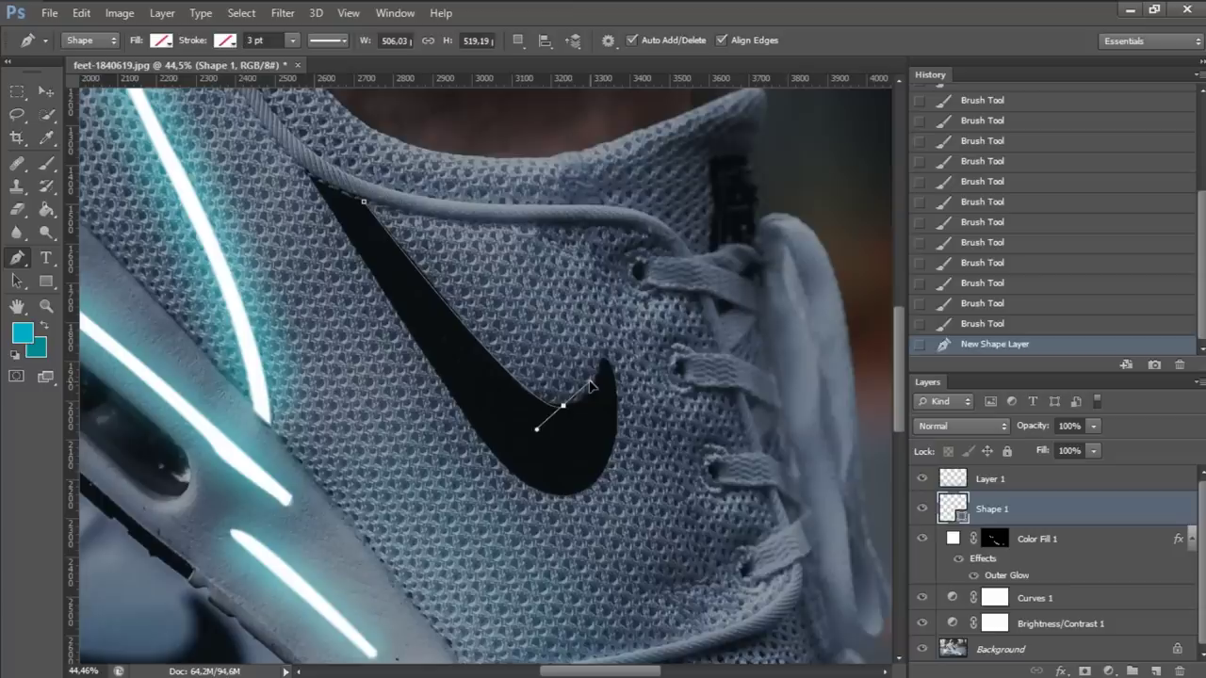
Step: Trace the swoosh outline with the Pen tool in Shape mode, creating a Shape 1 layer
drag(589, 392, 603, 358)
click(602, 360)
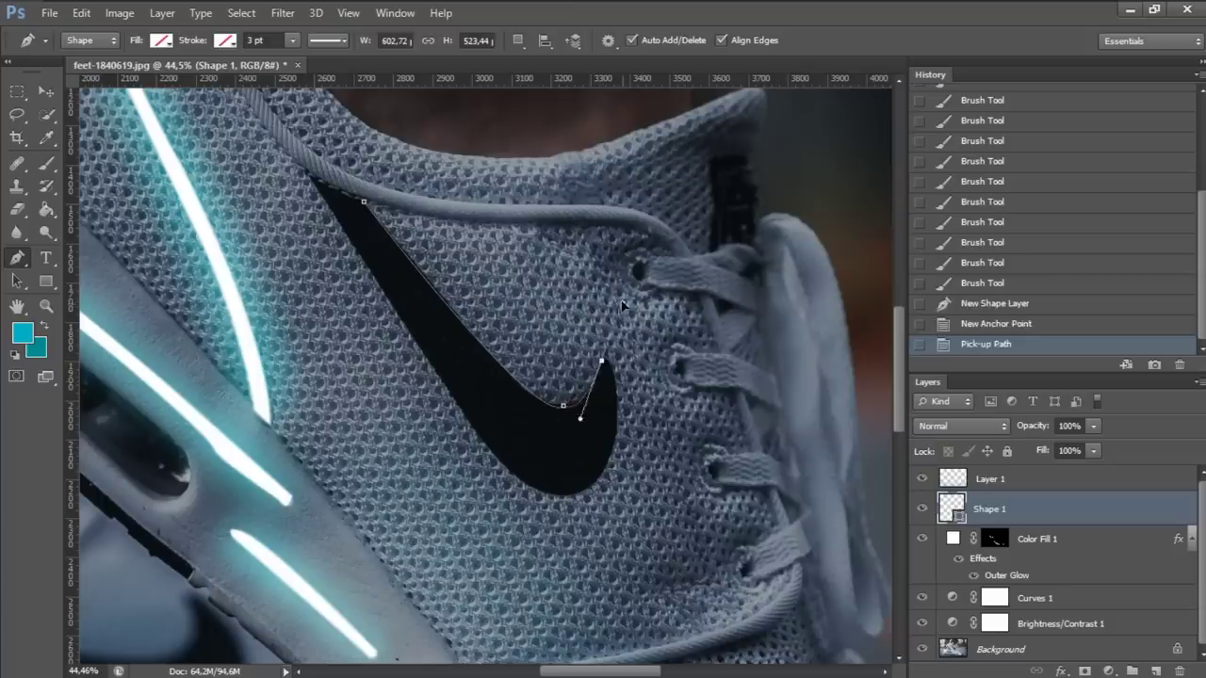
scroll(608, 358, up, 2)
click(617, 363)
click(567, 571)
click(417, 490)
click(344, 405)
scroll(344, 405, down, 2)
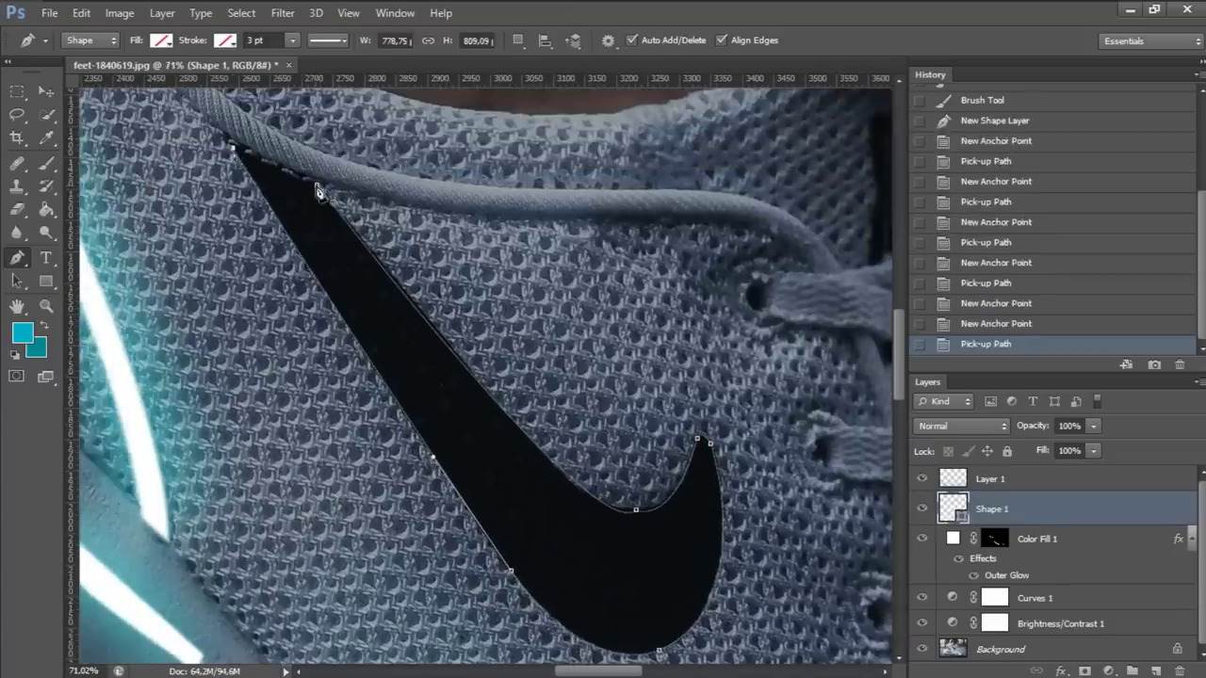
click(603, 458)
scroll(603, 458, down, 1)
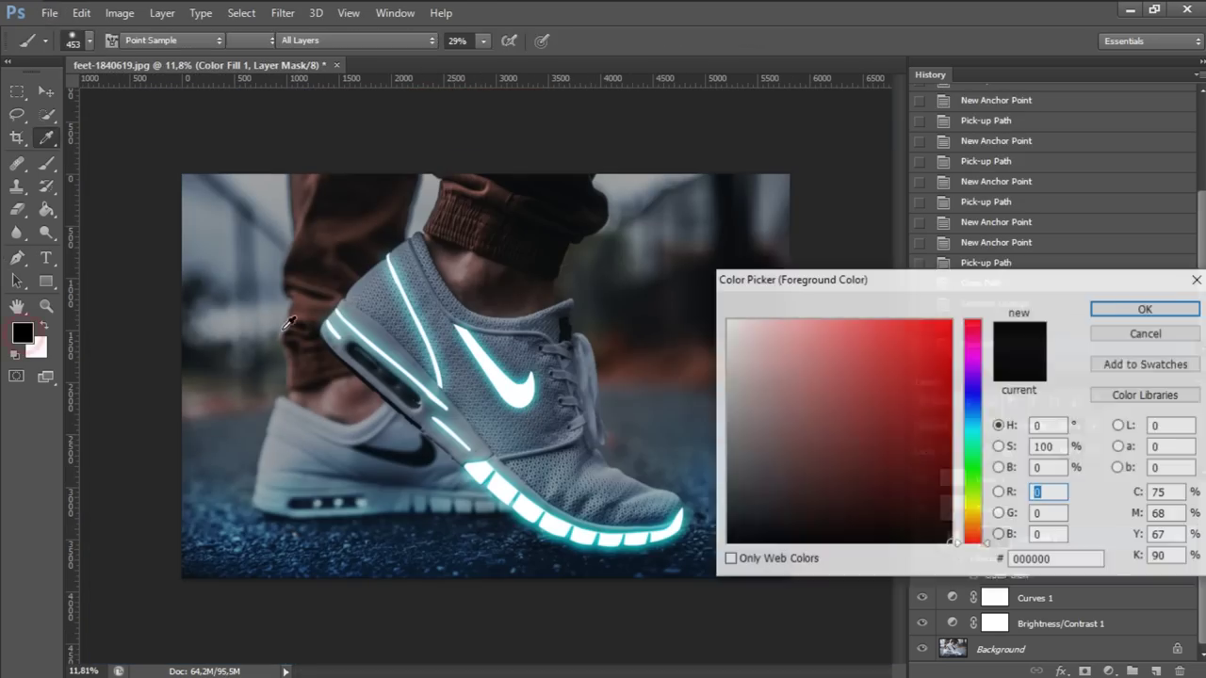